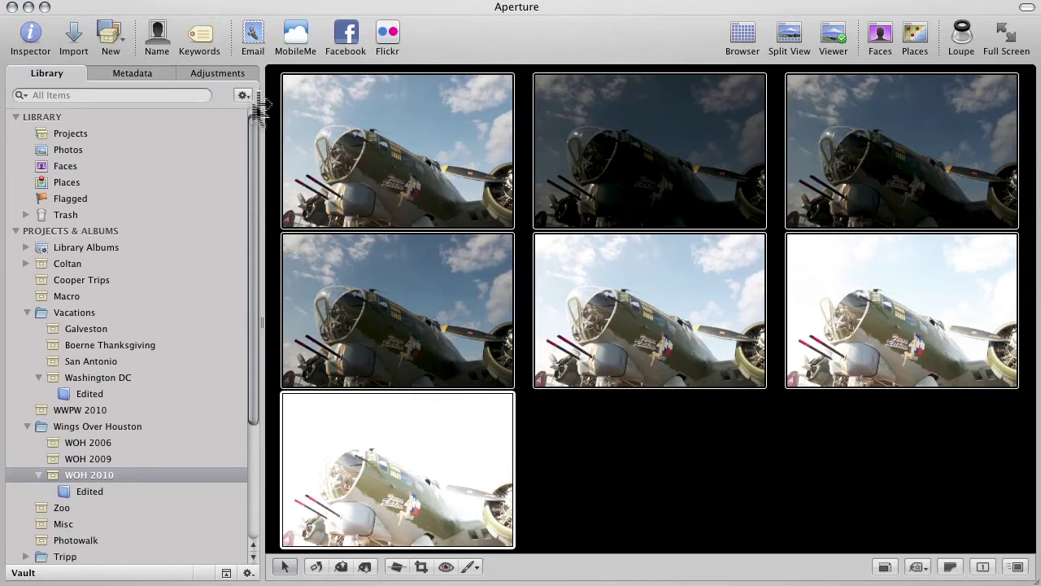
# Show the Metadata inspector and check each bracketed shot's exposure value in turn
pyautogui.click(167, 75)
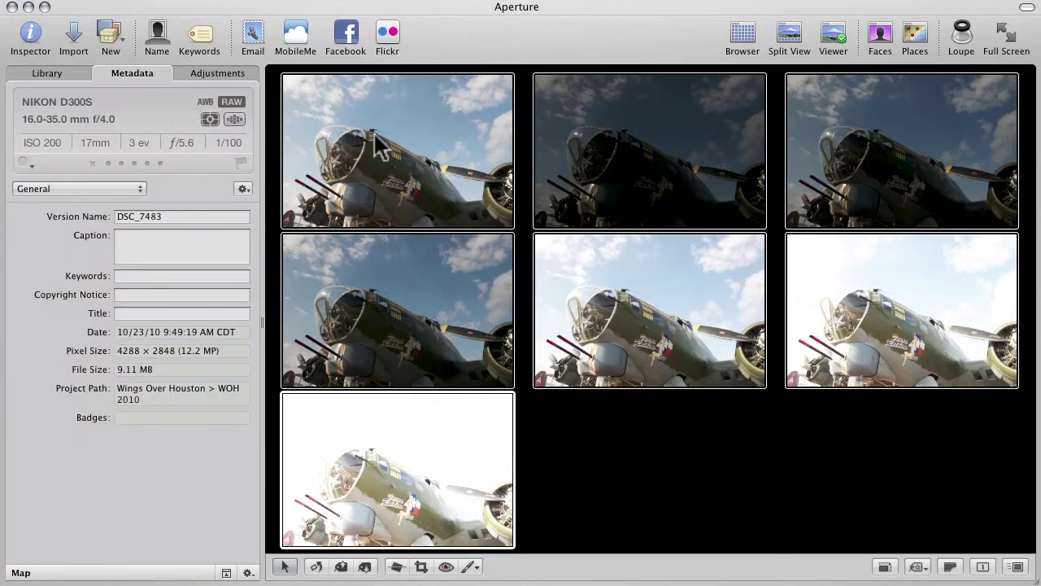
pyautogui.click(426, 150)
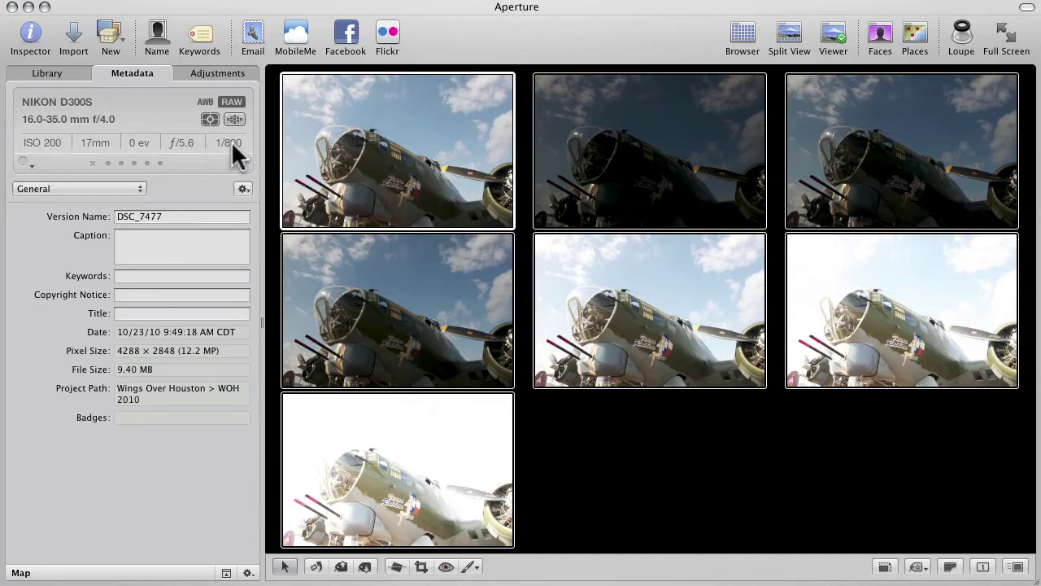
pyautogui.click(654, 156)
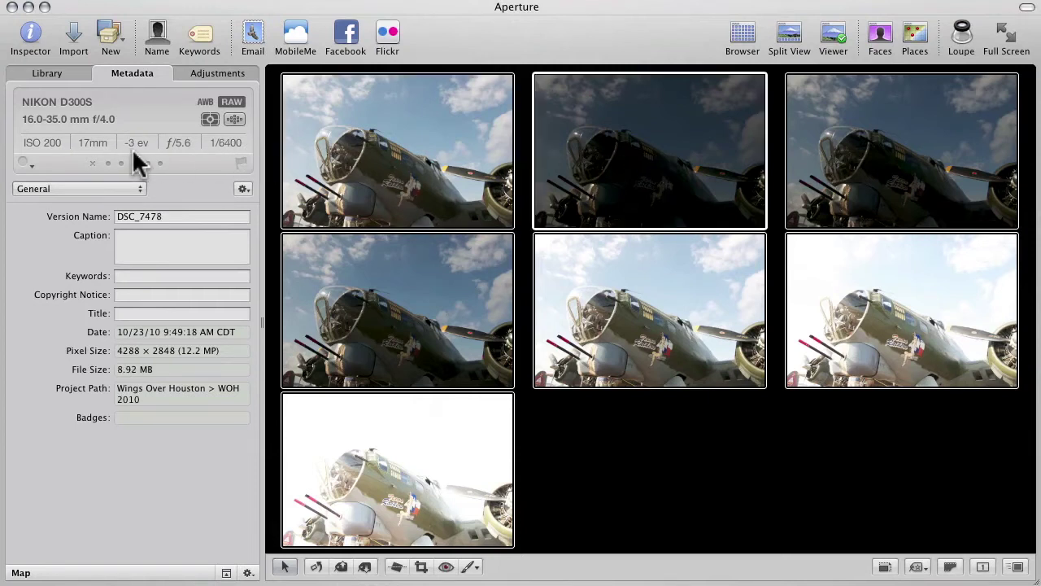
pyautogui.click(868, 173)
pyautogui.click(433, 307)
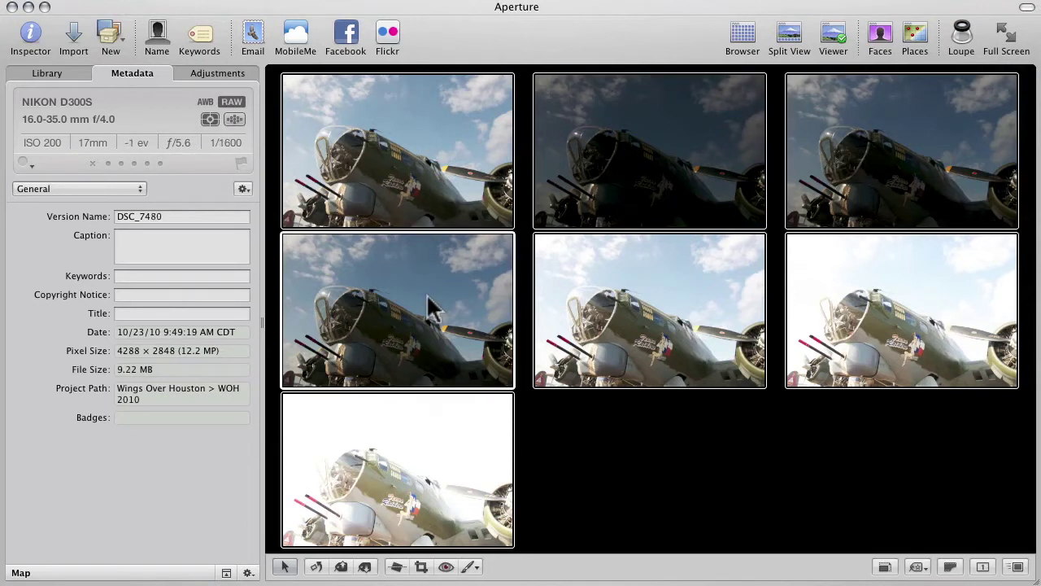
pyautogui.click(639, 319)
pyautogui.click(855, 325)
pyautogui.click(444, 484)
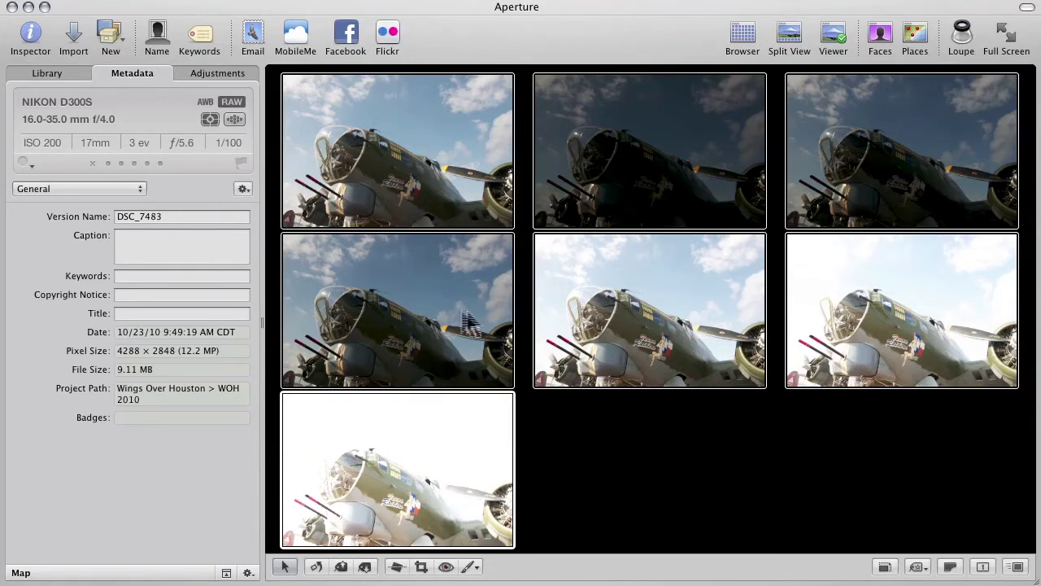
# Compare the remaining shots' exposures, from the darkest -3 ev to 0 ev and DSC_7480 at -1 ev
pyautogui.click(935, 326)
pyautogui.click(663, 329)
pyautogui.click(455, 326)
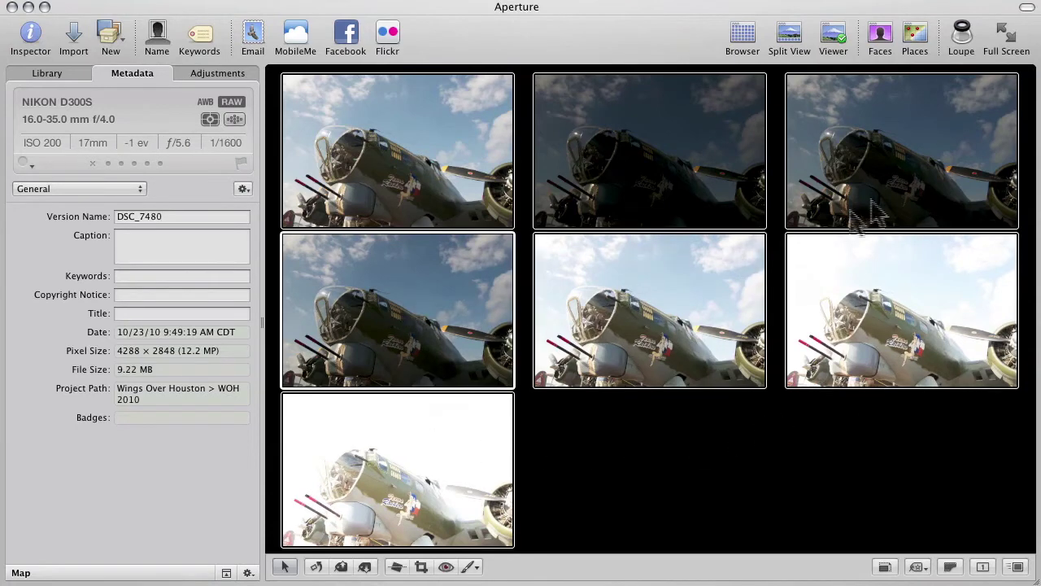
pyautogui.click(880, 200)
pyautogui.click(638, 183)
pyautogui.click(405, 174)
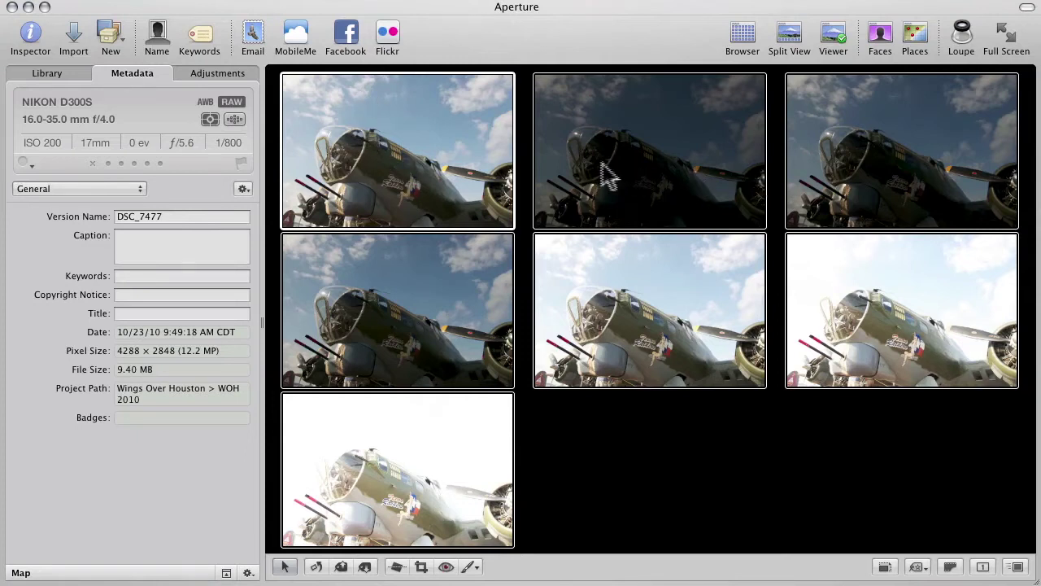
pyautogui.click(625, 175)
pyautogui.click(475, 177)
pyautogui.click(651, 175)
pyautogui.click(846, 199)
# Send the bracketed shots to HDR Efex Pro to merge them as DSC_7480_HDR
pyautogui.rightClick(482, 275)
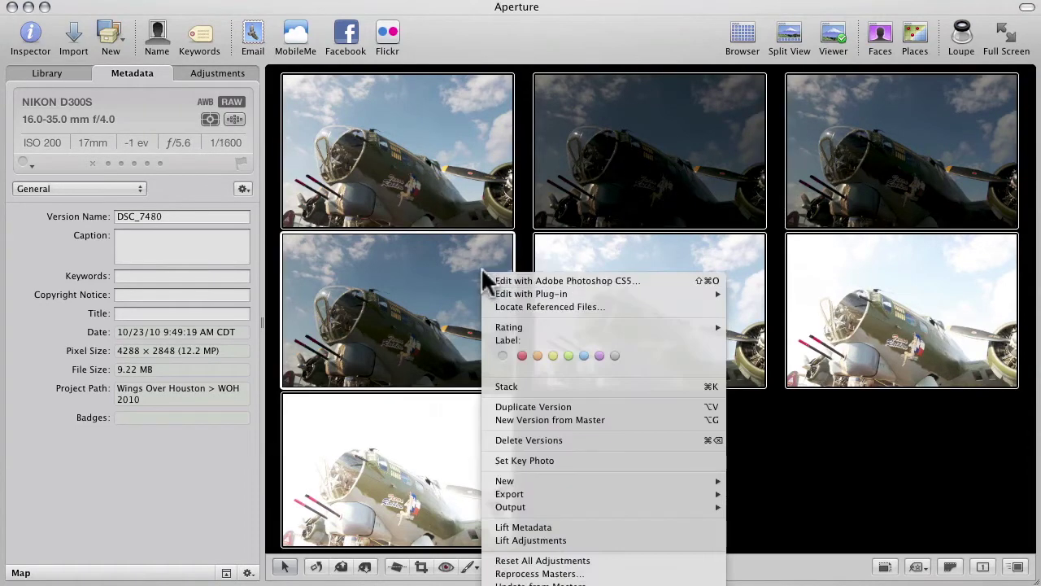
pyautogui.moveTo(499, 297)
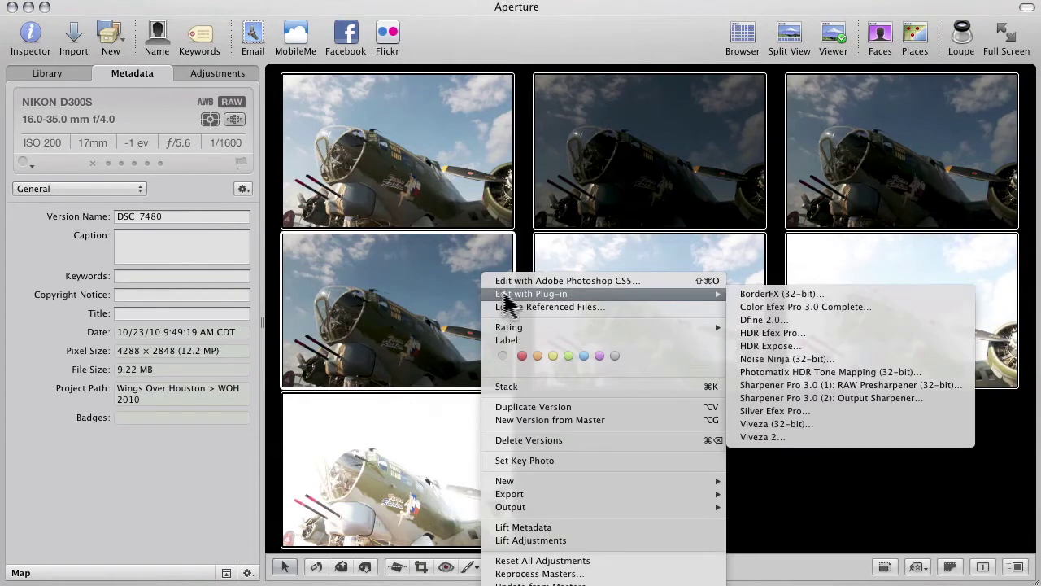
pyautogui.click(806, 332)
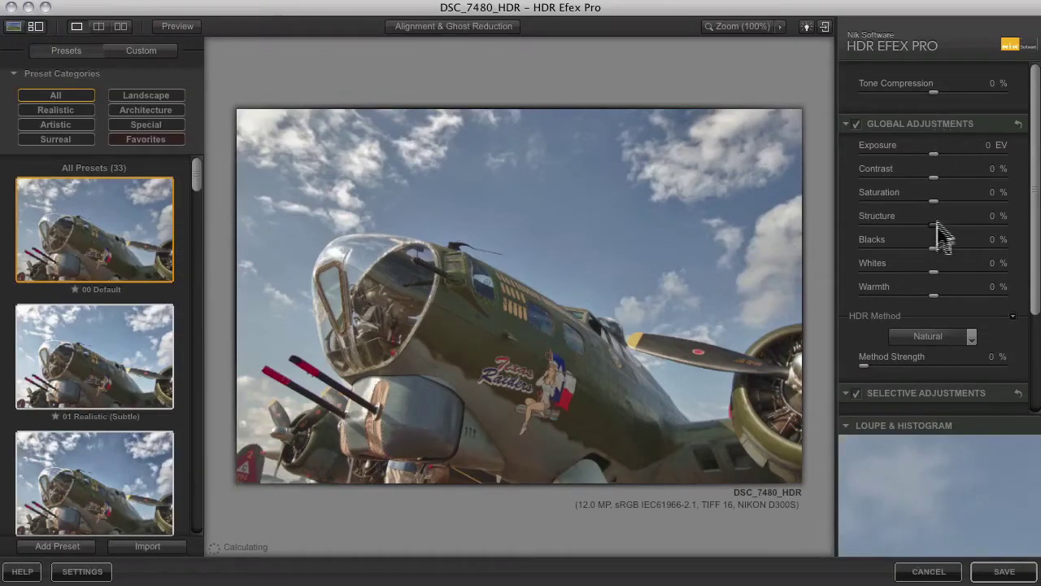
pyautogui.moveTo(948, 500)
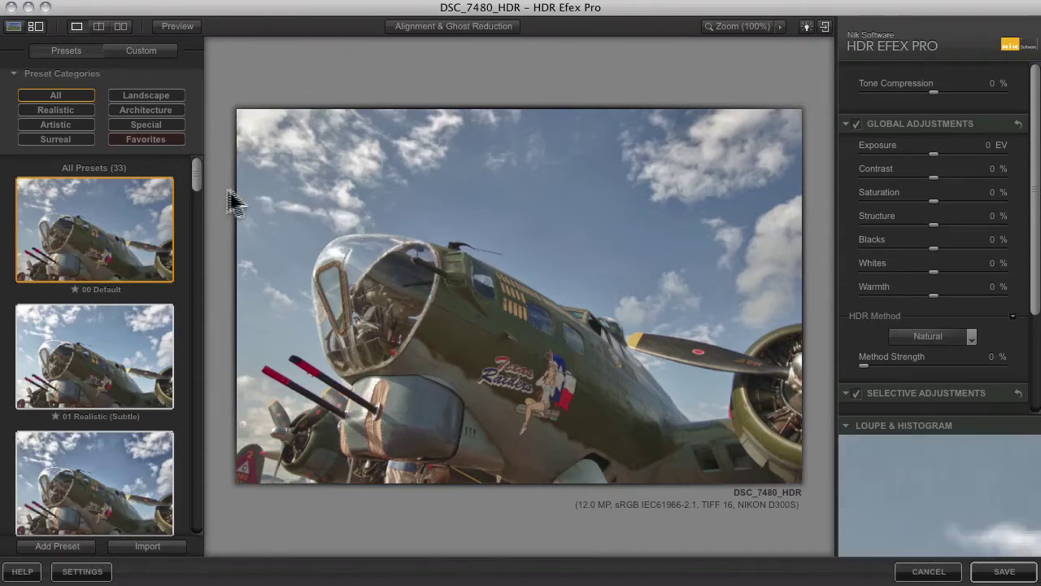
pyautogui.moveTo(195, 177); pyautogui.dragTo(201, 203)
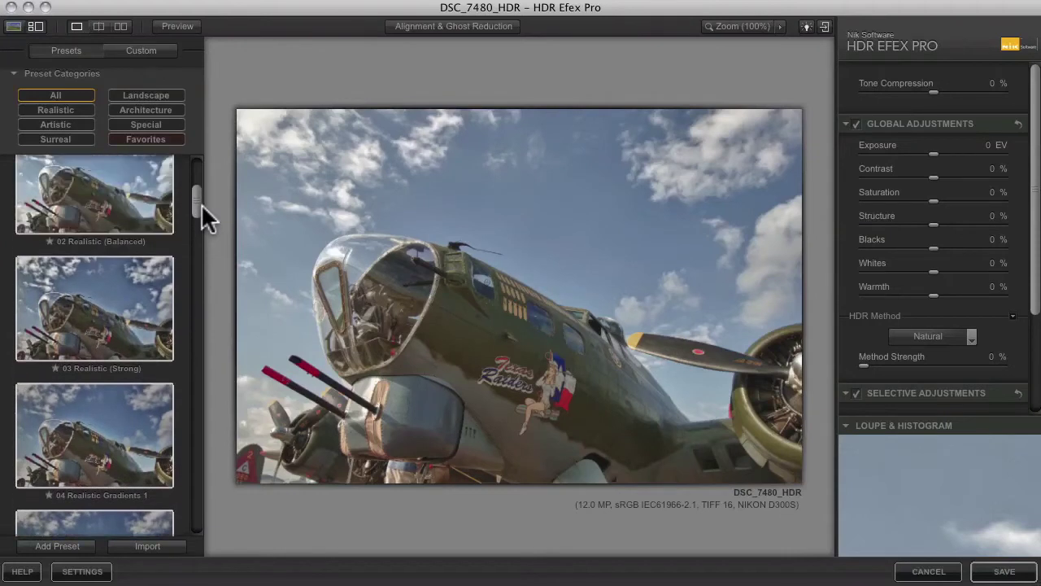
# Apply the 03 Realistic (Strong) preset and toggle Preview to compare with the original
pyautogui.click(116, 338)
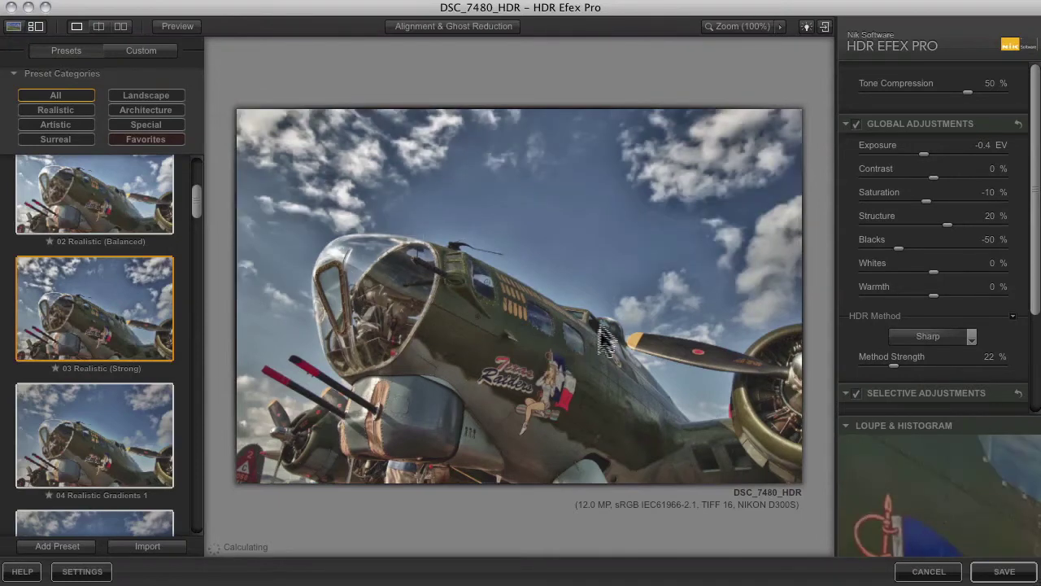
pyautogui.click(193, 25)
pyautogui.click(194, 26)
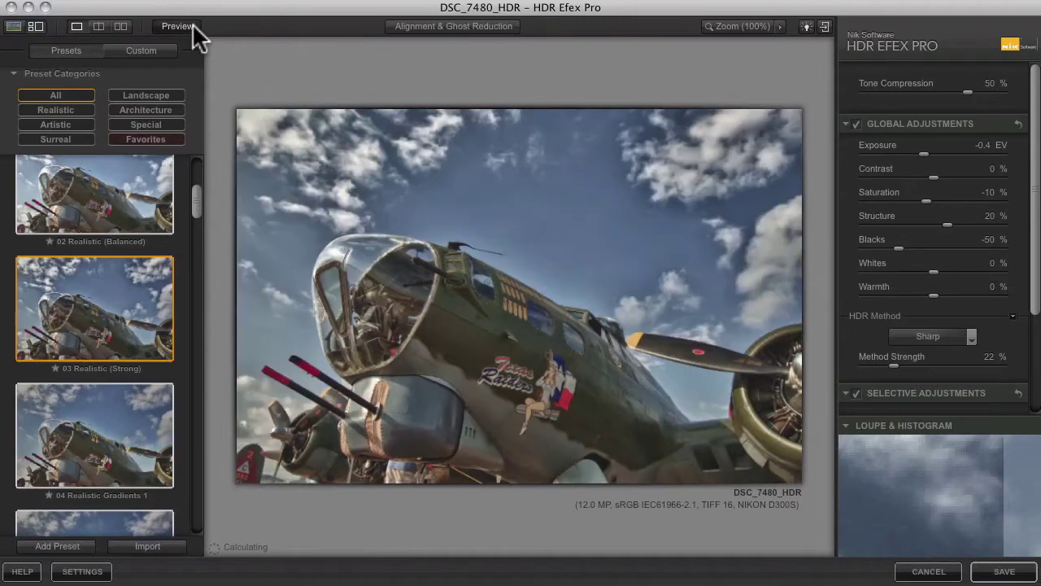
pyautogui.click(194, 26)
pyautogui.click(193, 26)
pyautogui.click(194, 26)
pyautogui.click(194, 26)
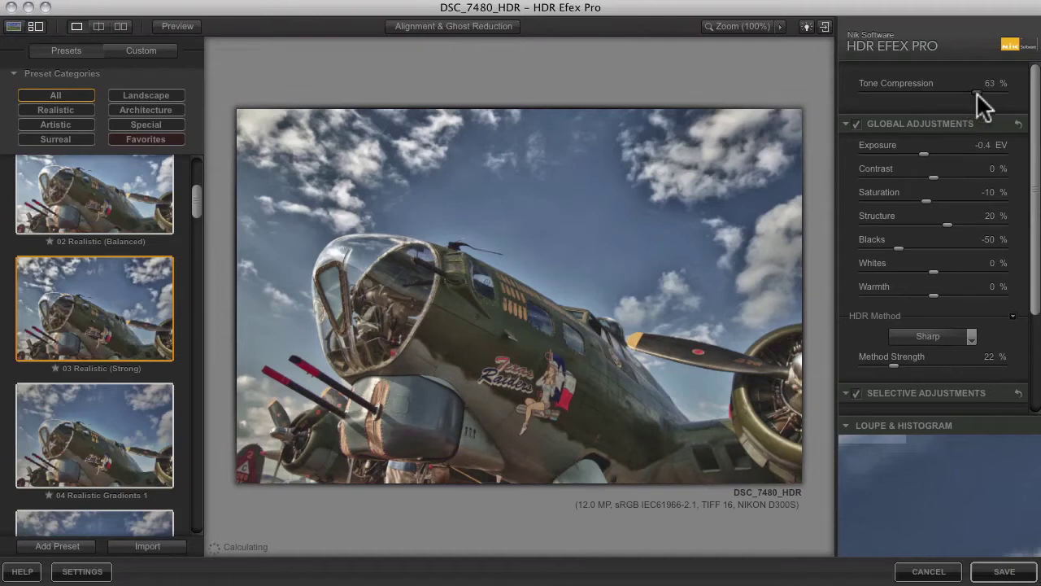
# Raise Tone Compression to 73%, Contrast to 11%, Saturation to 3% and Structure to 24%
pyautogui.moveTo(982, 93); pyautogui.dragTo(985, 93)
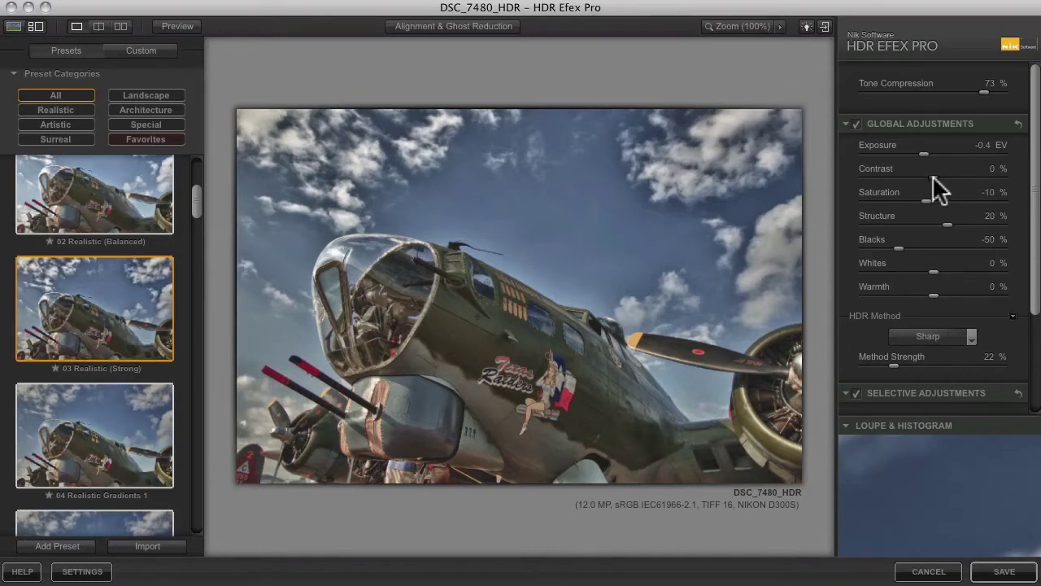
pyautogui.moveTo(933, 177); pyautogui.dragTo(939, 175)
pyautogui.moveTo(927, 199); pyautogui.dragTo(932, 222)
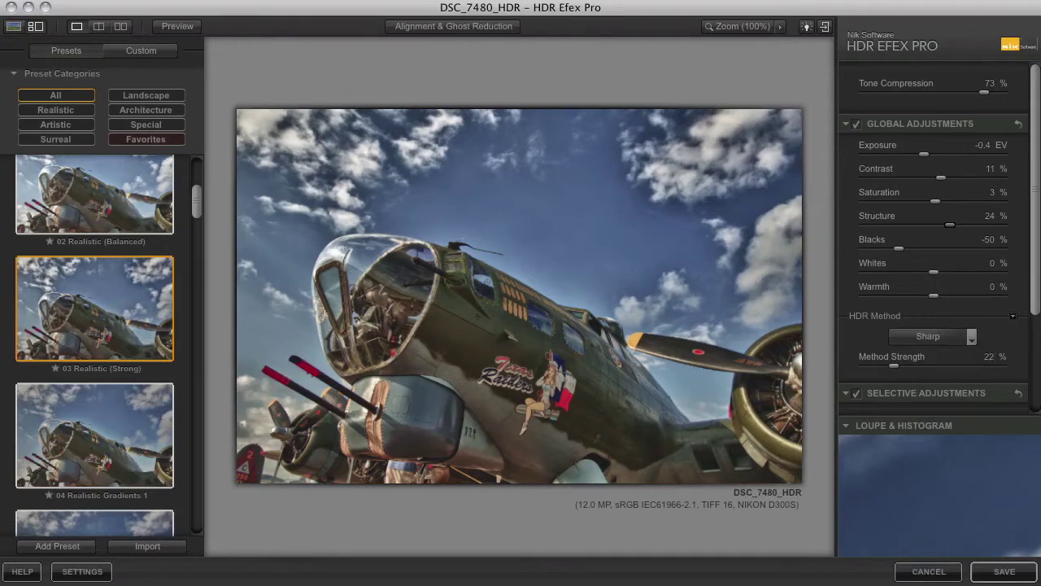
pyautogui.moveTo(1036, 289); pyautogui.dragTo(1037, 344)
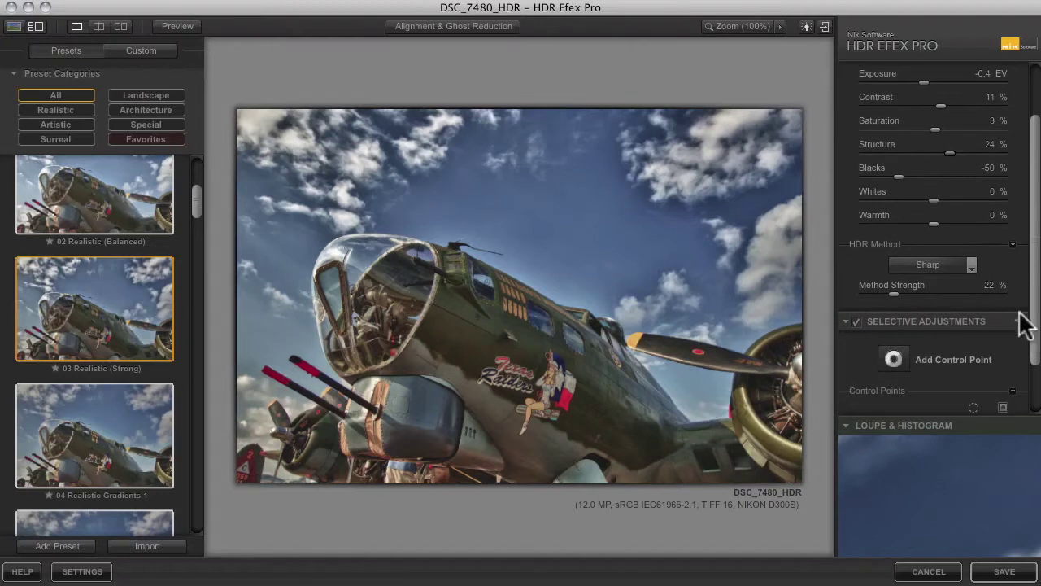
# Switch the HDR method to Dark Textures and set Method Strength to 22%
pyautogui.click(971, 265)
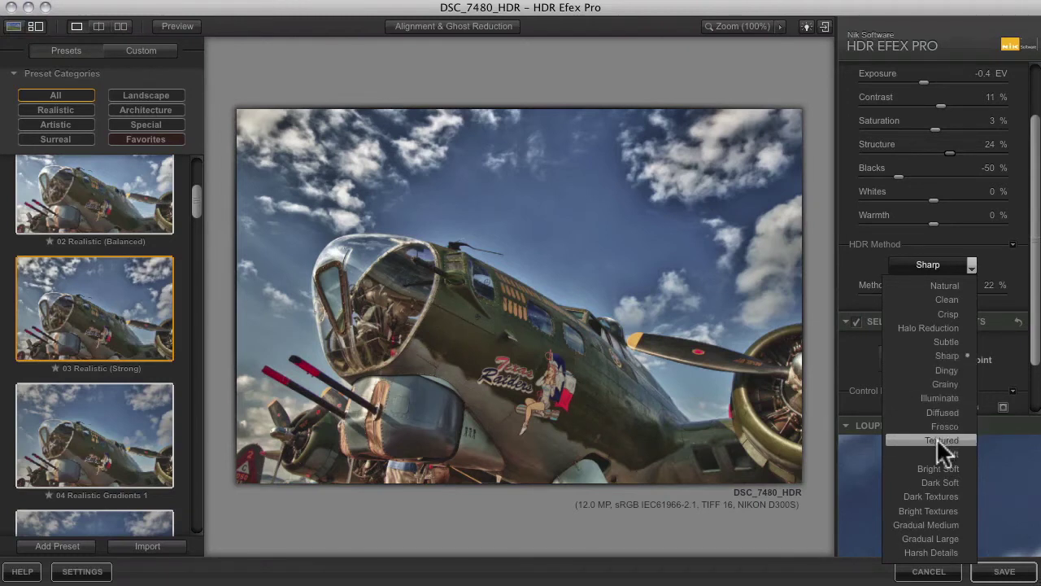
pyautogui.click(928, 493)
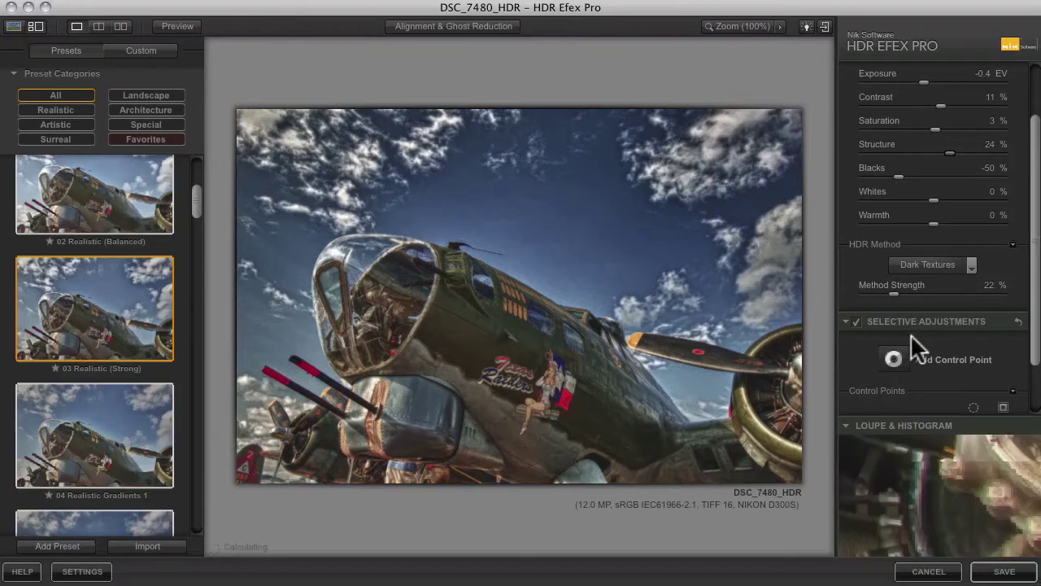
pyautogui.moveTo(896, 293); pyautogui.dragTo(1021, 306)
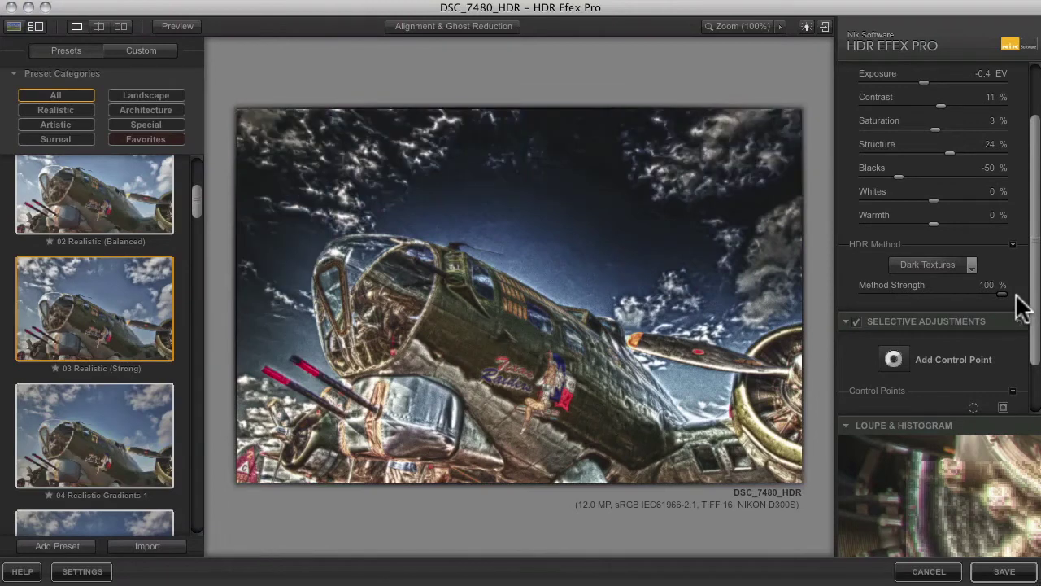
pyautogui.moveTo(1002, 295); pyautogui.dragTo(896, 294)
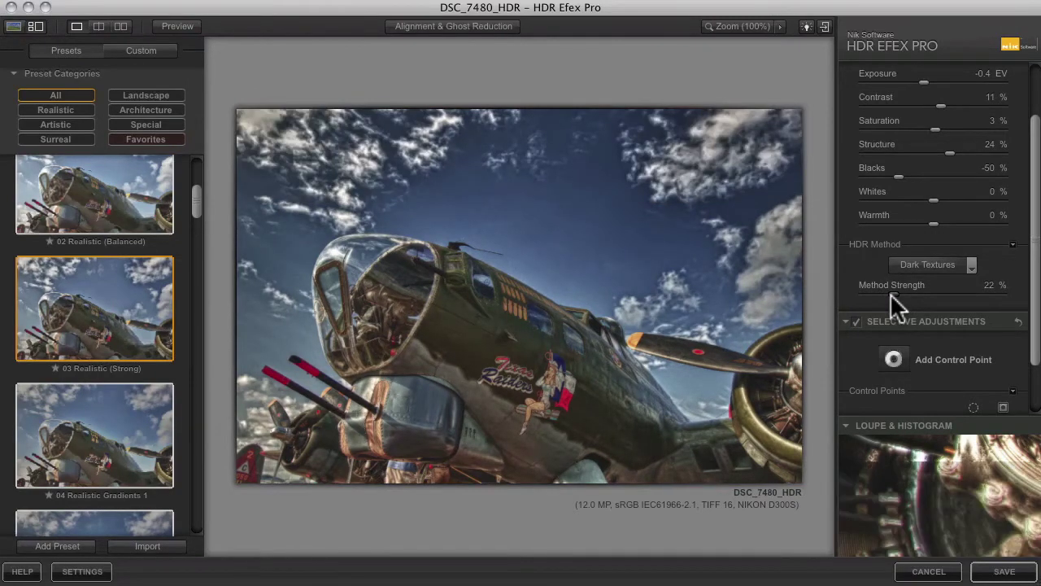
pyautogui.moveTo(1036, 310); pyautogui.dragTo(1033, 353)
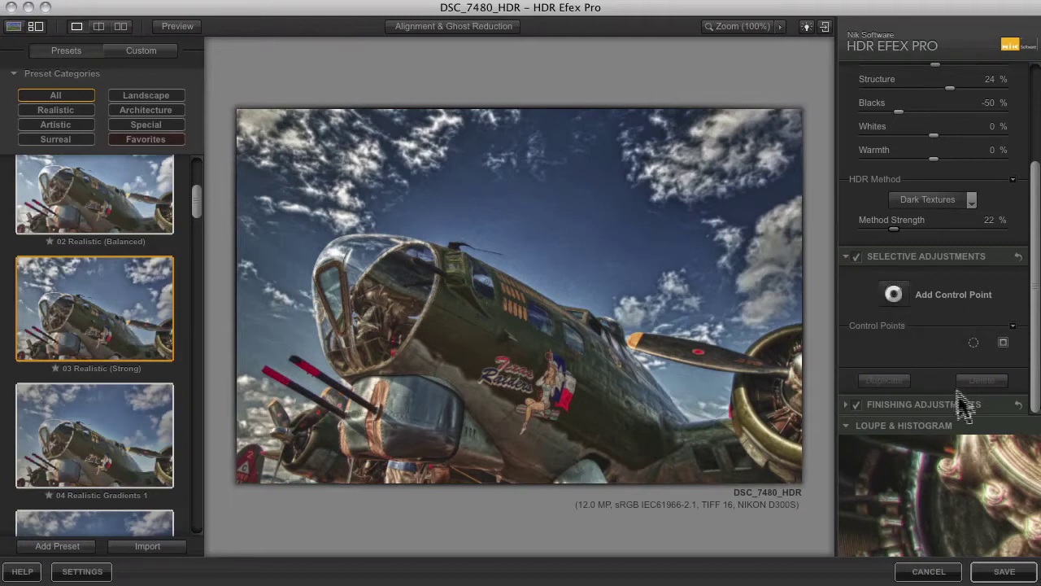
pyautogui.moveTo(968, 460)
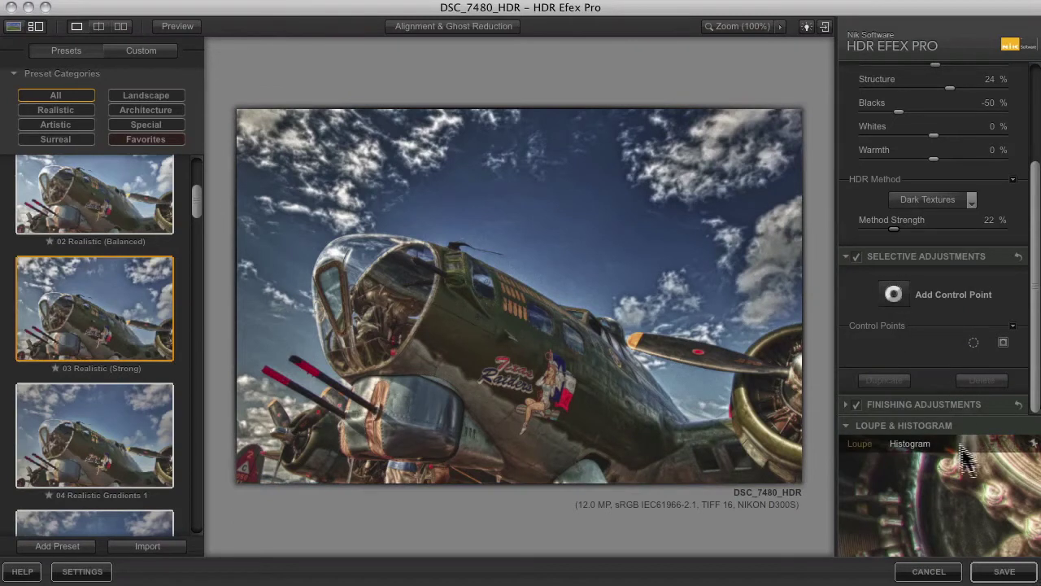
# Save the HDR result back to Aperture and scroll through its Adjustments inspector
pyautogui.click(1017, 573)
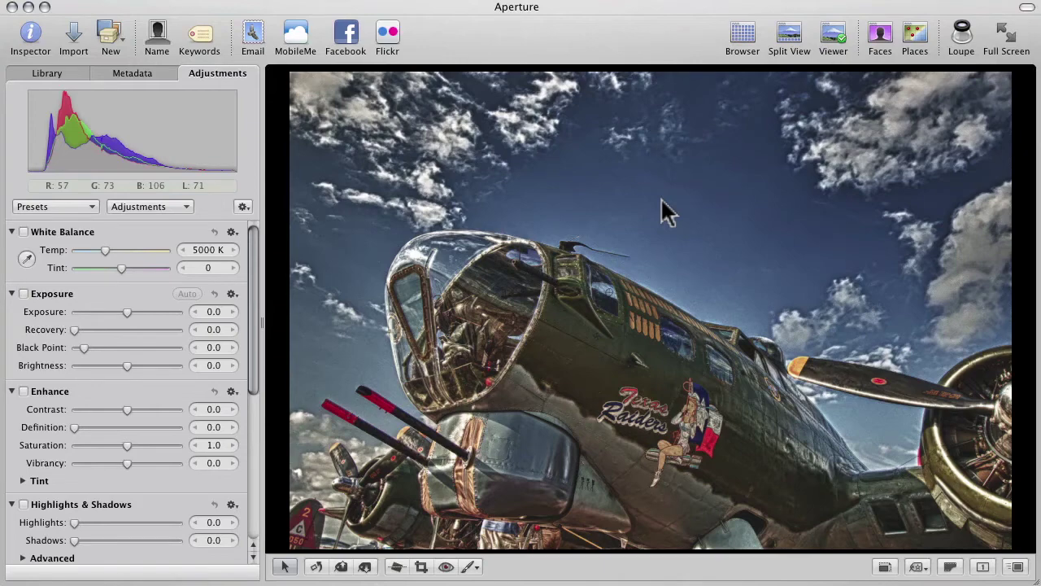
pyautogui.scroll(-4, 259, 342)
pyautogui.moveTo(257, 344); pyautogui.dragTo(258, 271)
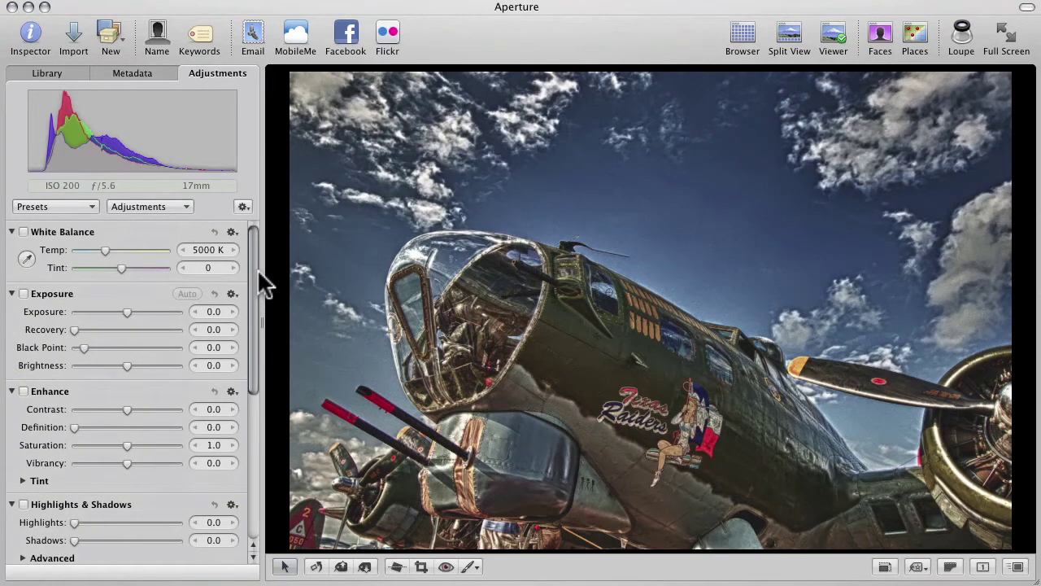
# Open the HDR image DSC_7480_HDR in Viveza 2
pyautogui.rightClick(627, 211)
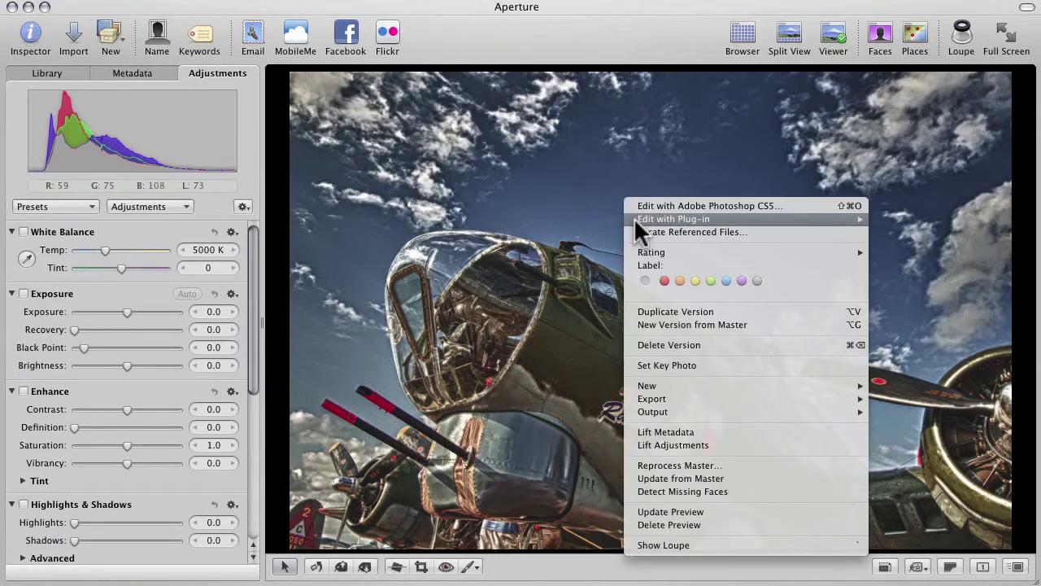
pyautogui.moveTo(635, 220)
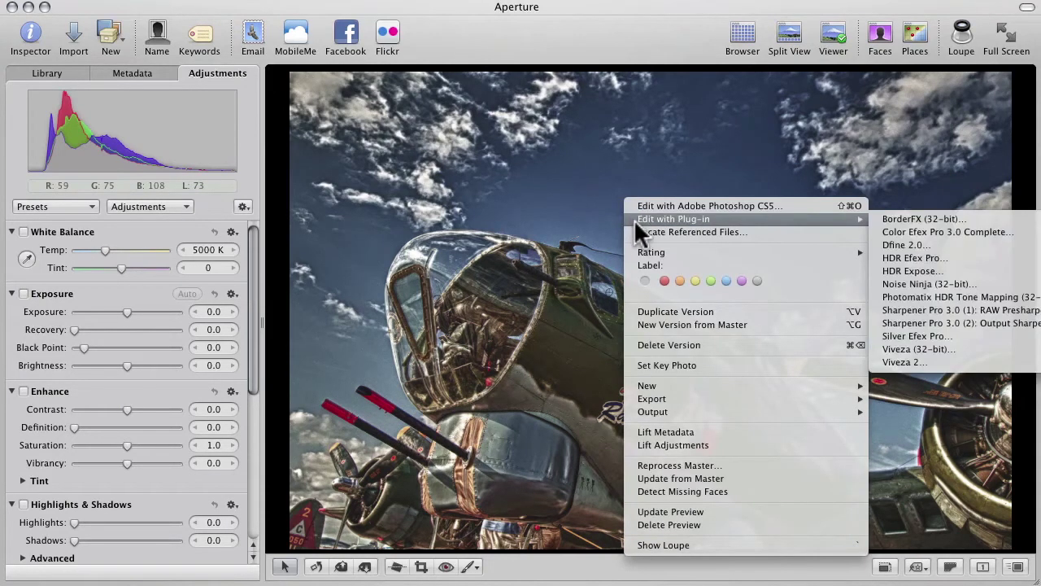
pyautogui.click(906, 358)
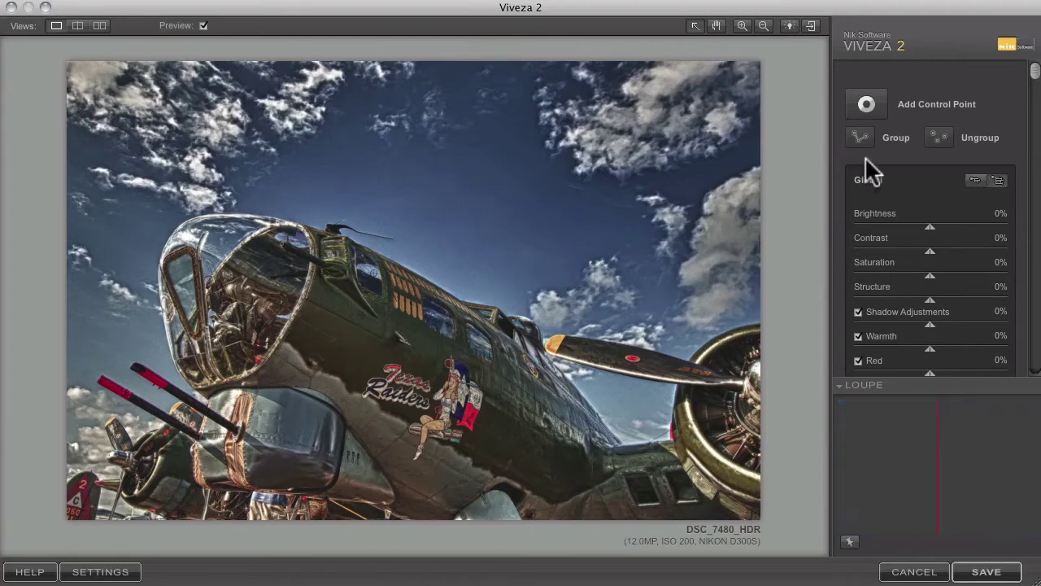
# Place an enlarged control point above the fuselage with Brightness -15% and Contrast 15%
pyautogui.click(865, 104)
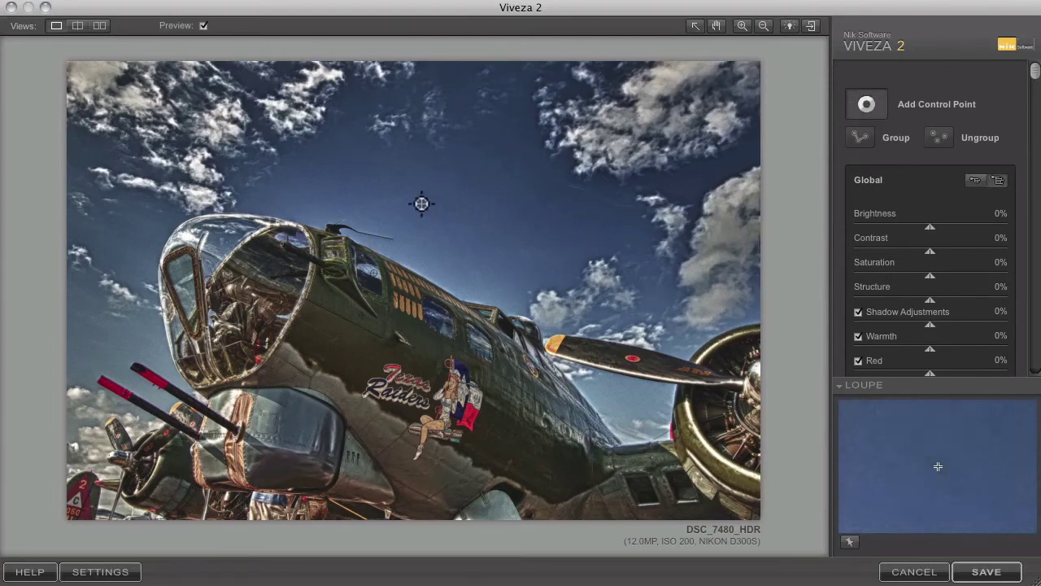
pyautogui.click(429, 261)
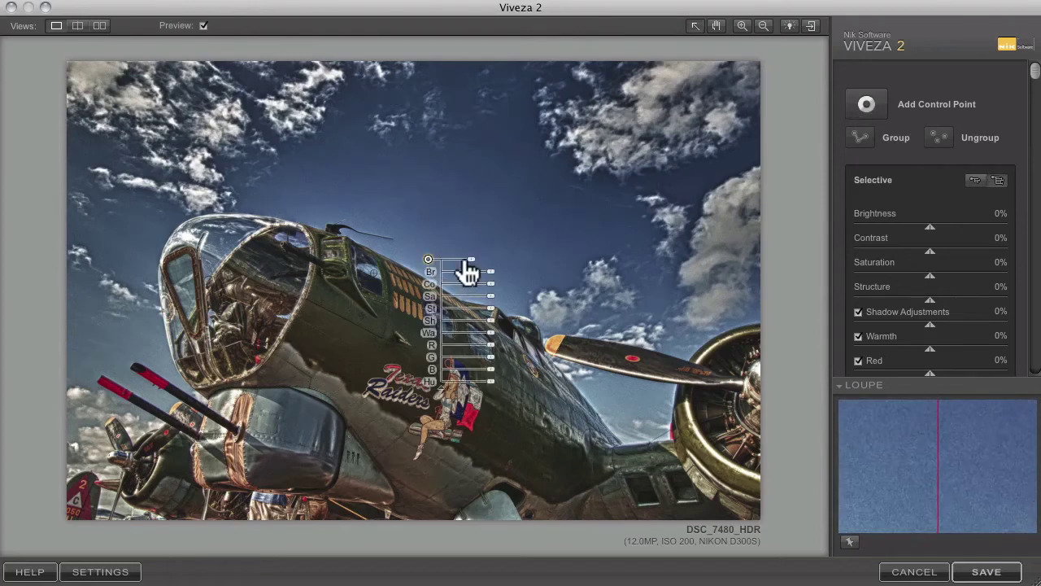
pyautogui.moveTo(471, 260); pyautogui.dragTo(475, 261)
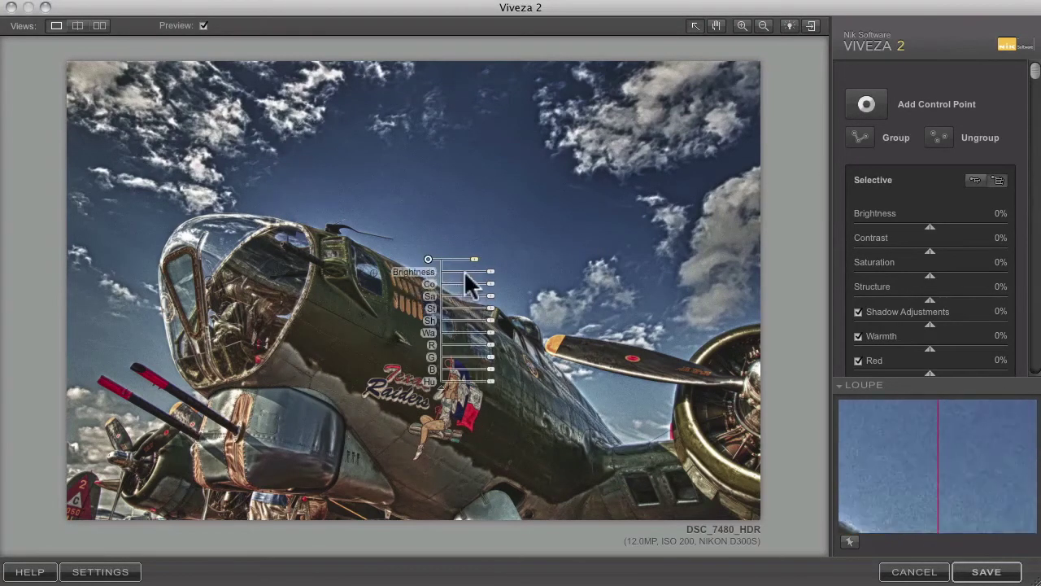
pyautogui.moveTo(491, 272); pyautogui.dragTo(496, 286)
# Deselect the point and toggle Preview to compare with and without adjustments
pyautogui.moveTo(429, 262)
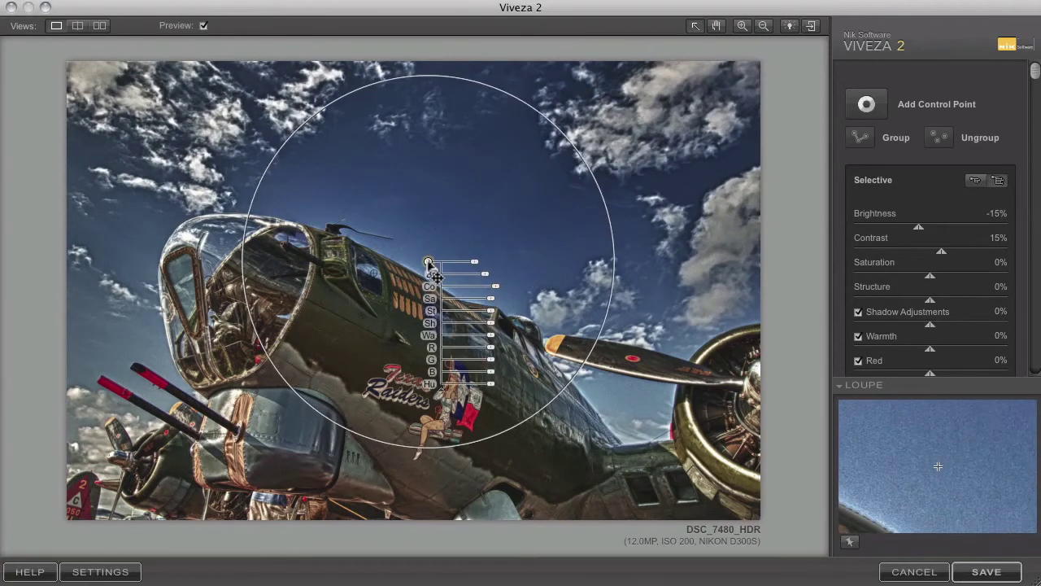
pyautogui.click(204, 25)
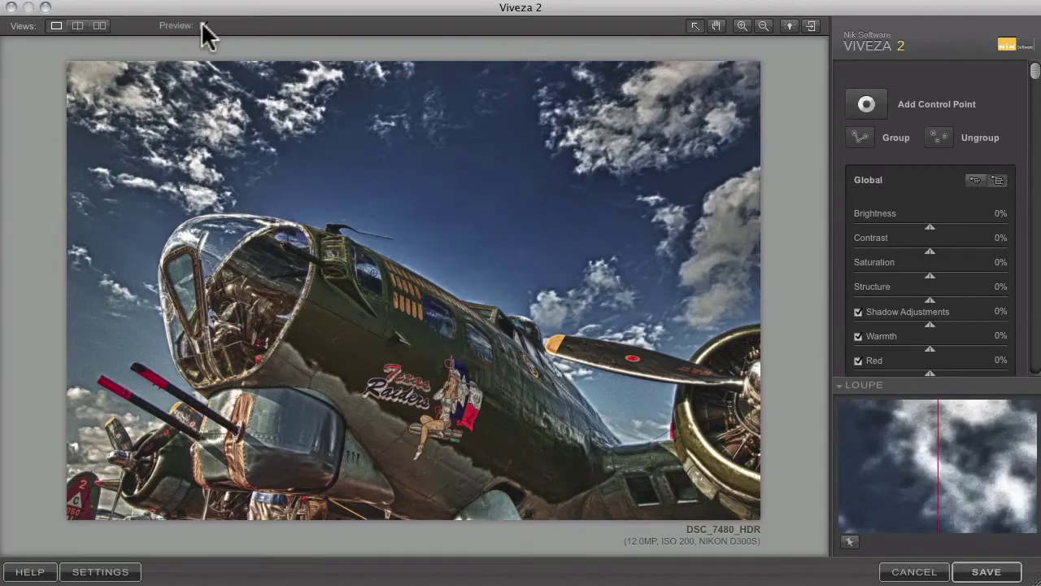
pyautogui.click(202, 25)
pyautogui.click(202, 25)
pyautogui.click(202, 26)
pyautogui.click(202, 25)
pyautogui.click(203, 25)
pyautogui.click(204, 25)
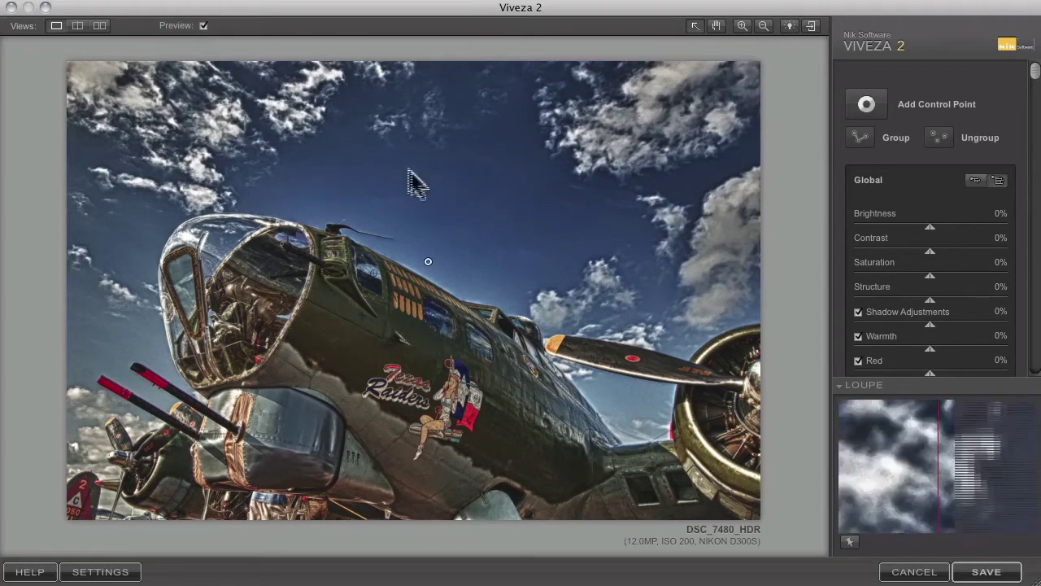
# Copy the control point to the sky by the wing and lower its Brightness to -38%
pyautogui.click(429, 263)
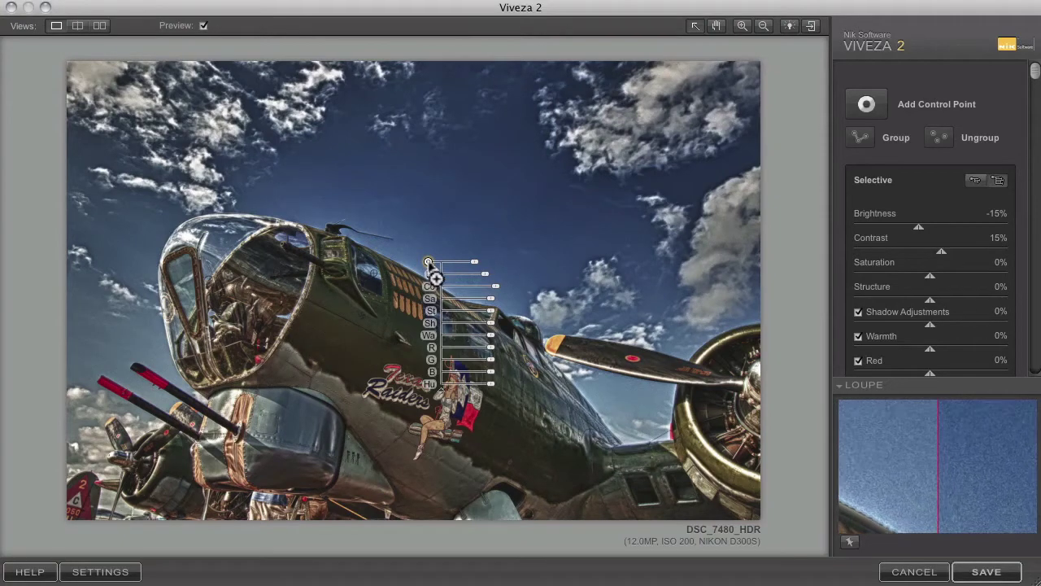
pyautogui.moveTo(460, 274)
pyautogui.moveTo(429, 262); pyautogui.dragTo(639, 416)
pyautogui.moveTo(668, 415)
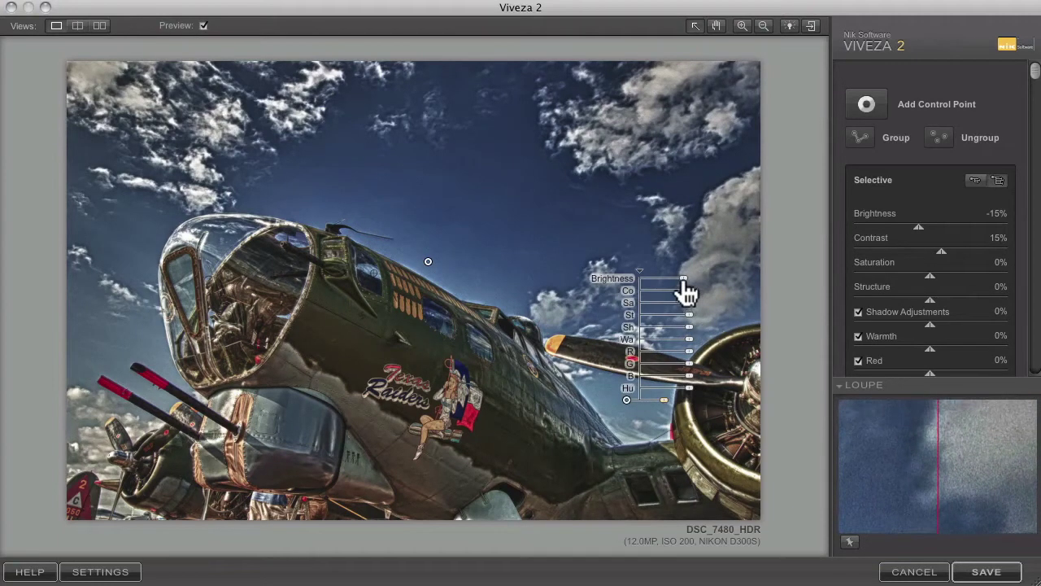
pyautogui.moveTo(685, 280); pyautogui.dragTo(675, 280)
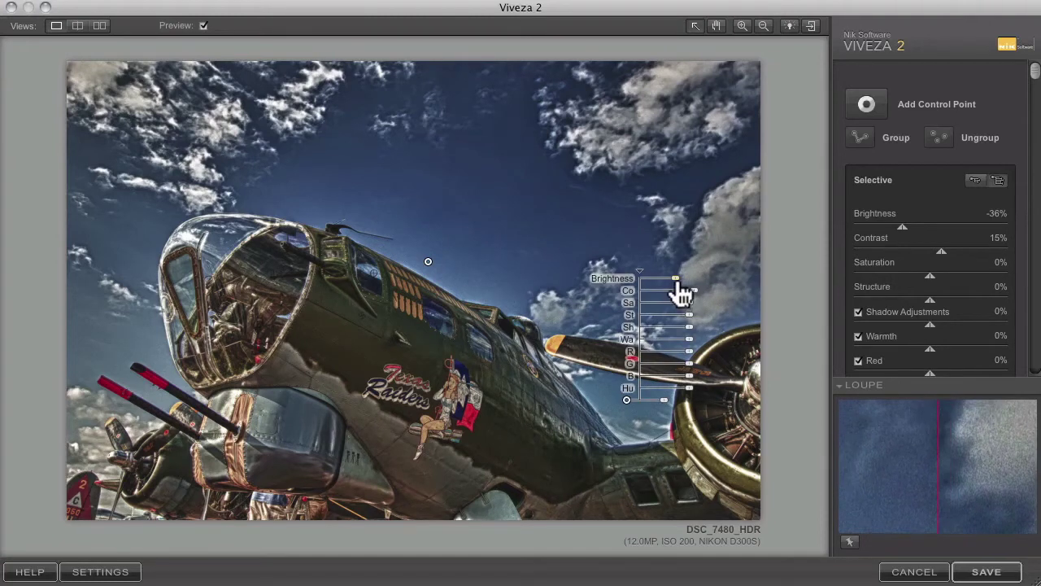
pyautogui.moveTo(682, 293); pyautogui.dragTo(674, 291)
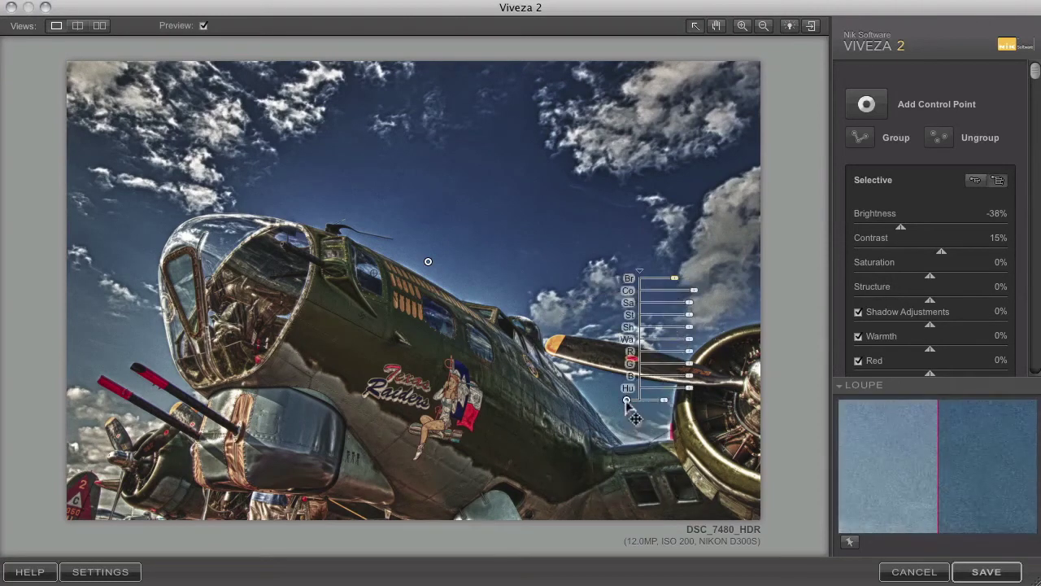
# Copy the point to the sky beside the nose and resize its area of effect
pyautogui.moveTo(631, 416)
pyautogui.moveTo(631, 417); pyautogui.dragTo(136, 354)
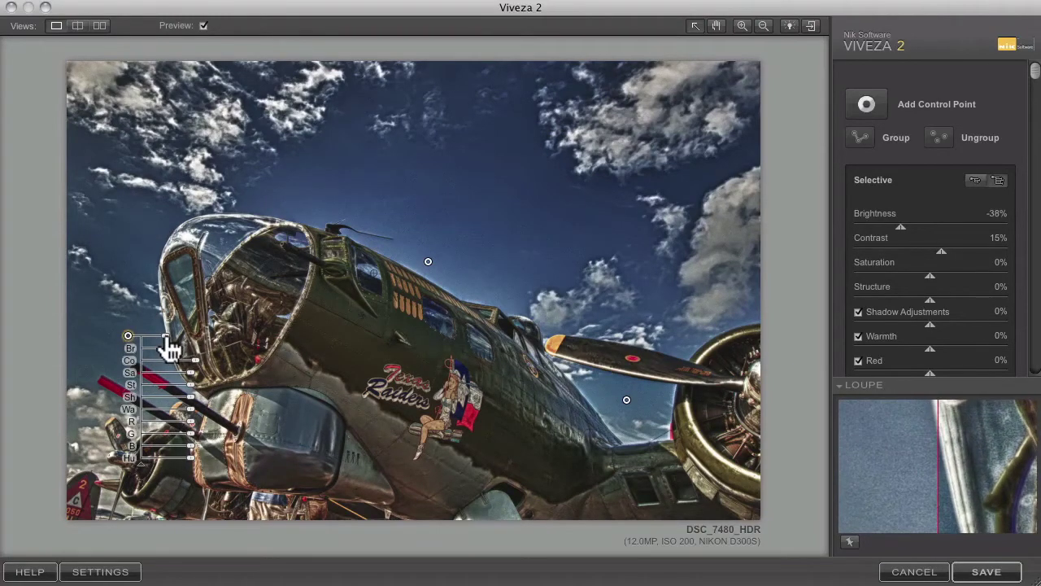
pyautogui.moveTo(171, 342); pyautogui.dragTo(173, 350)
pyautogui.click(317, 186)
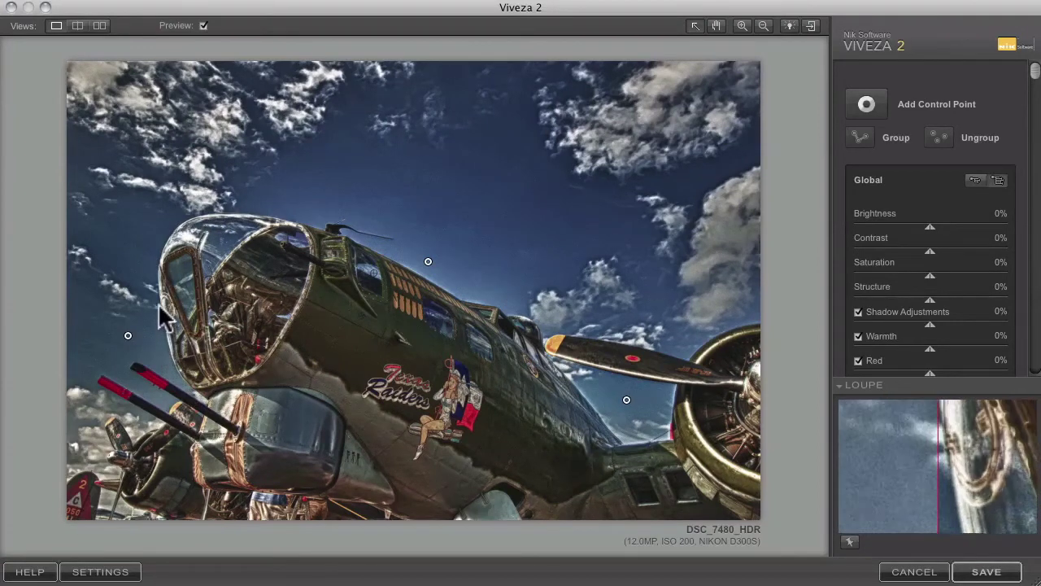
pyautogui.click(204, 26)
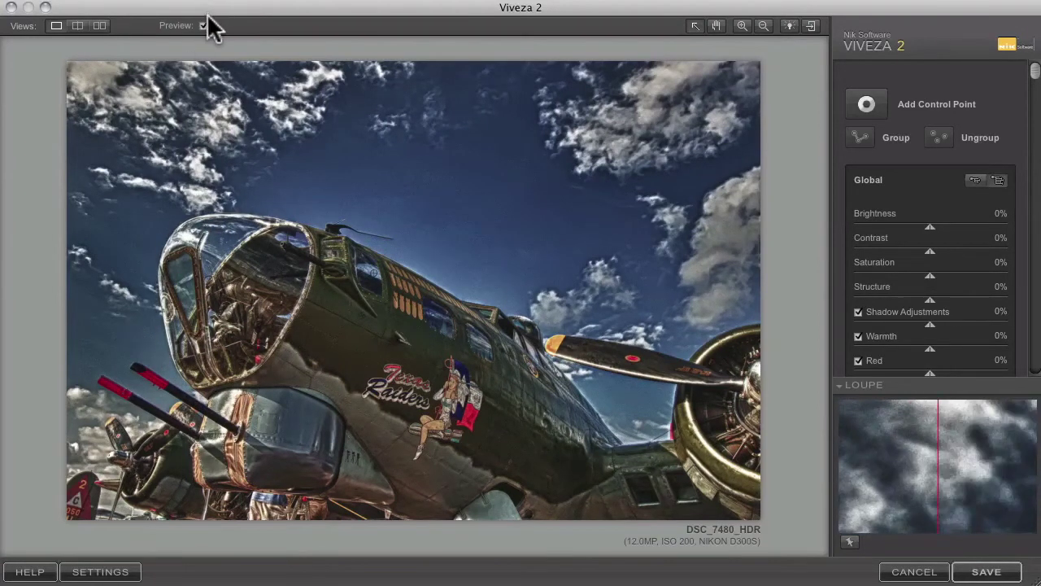
pyautogui.click(204, 26)
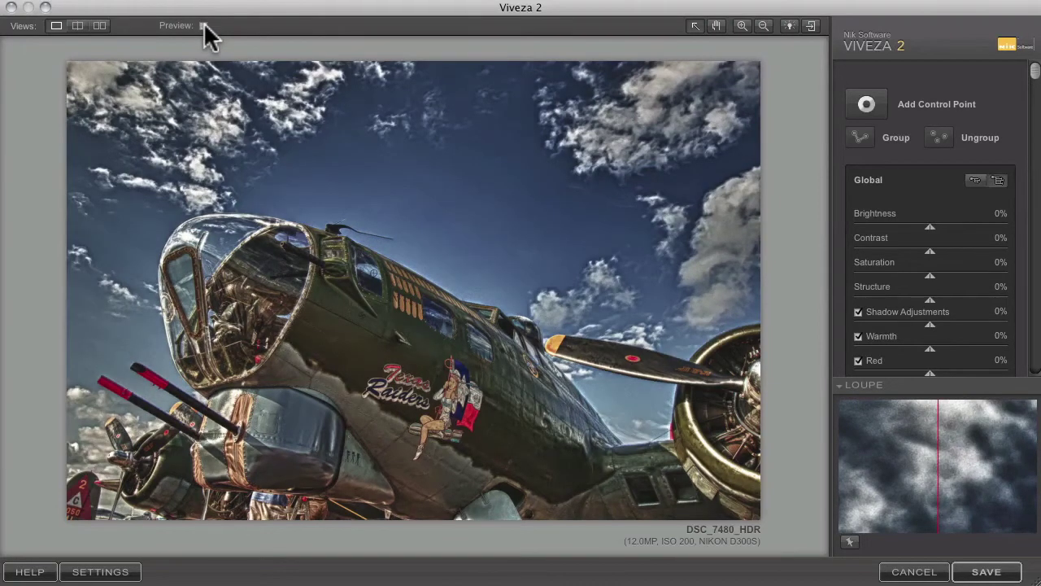
pyautogui.click(203, 25)
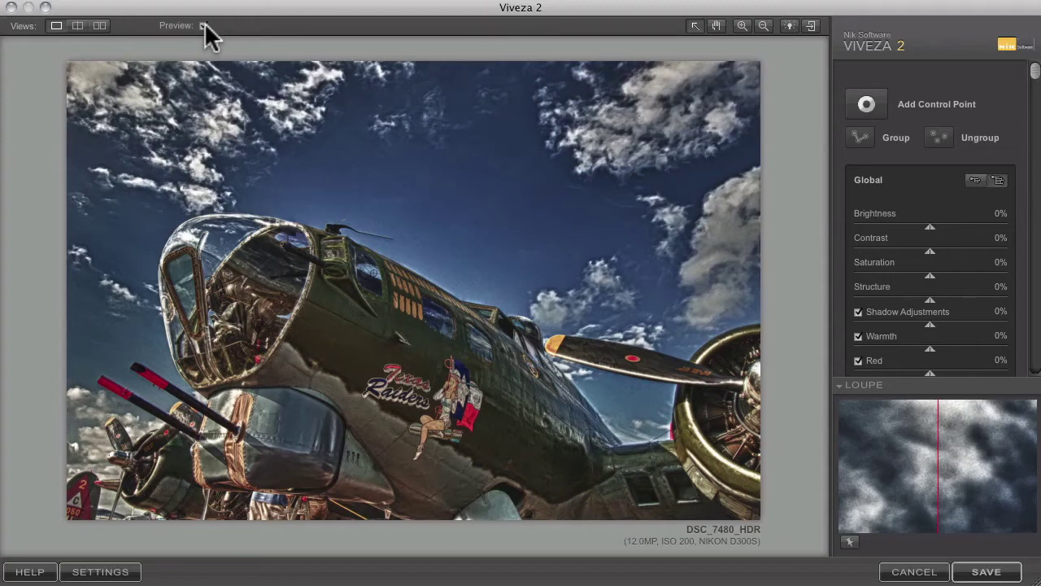
pyautogui.click(204, 25)
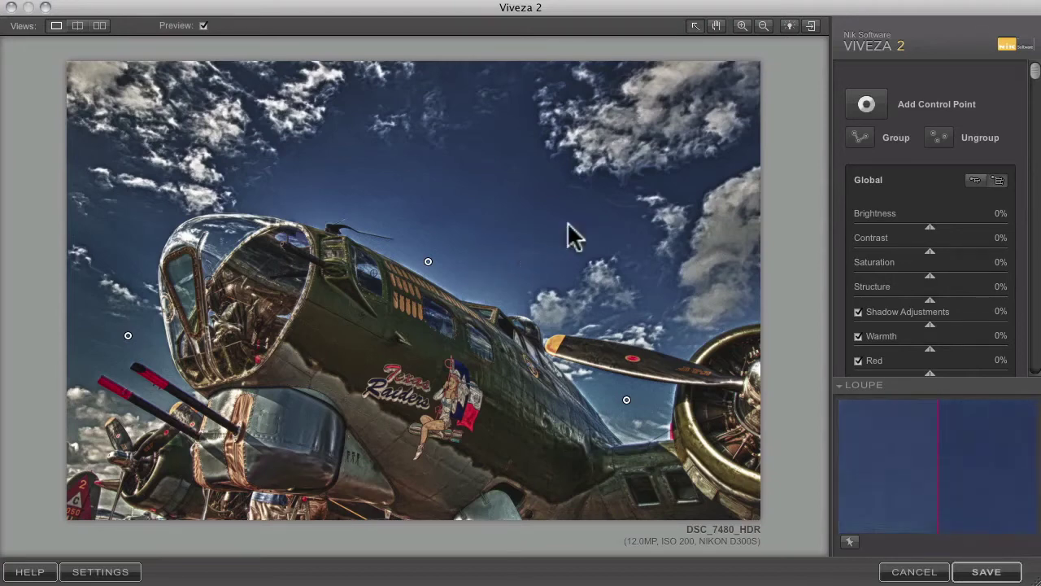
# Add a cloud control point with Brightness 33%, Contrast 9%, Saturation -100%, and copy it to the upper clouds
pyautogui.click(867, 104)
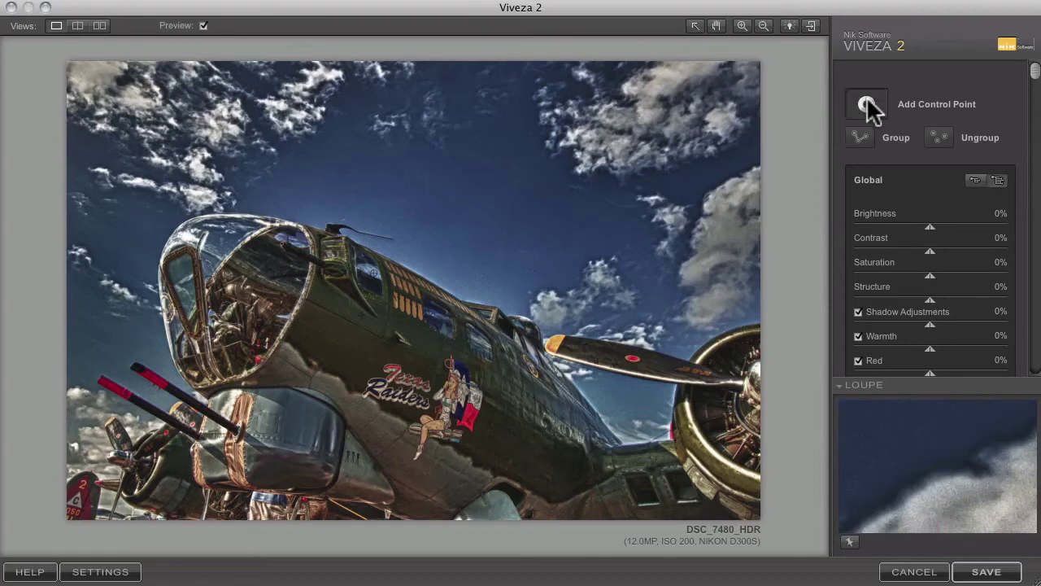
pyautogui.click(722, 226)
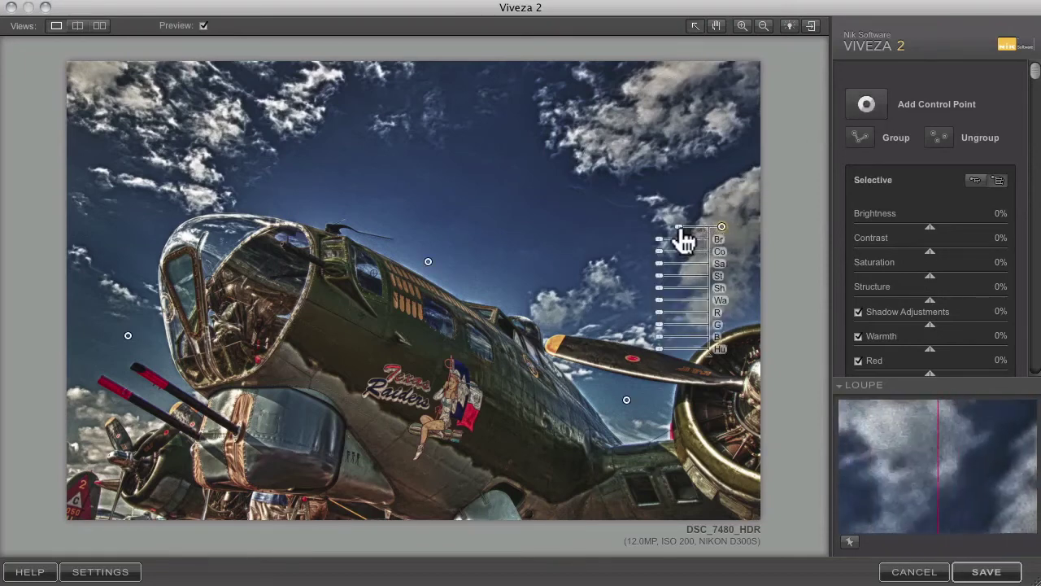
pyautogui.moveTo(659, 243); pyautogui.dragTo(722, 268)
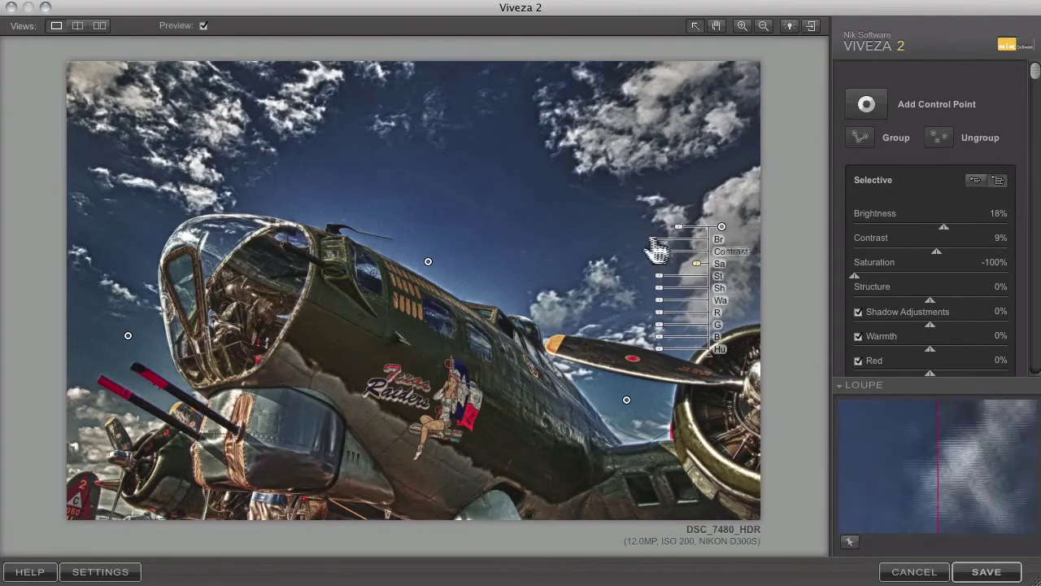
pyautogui.moveTo(656, 247); pyautogui.dragTo(659, 250)
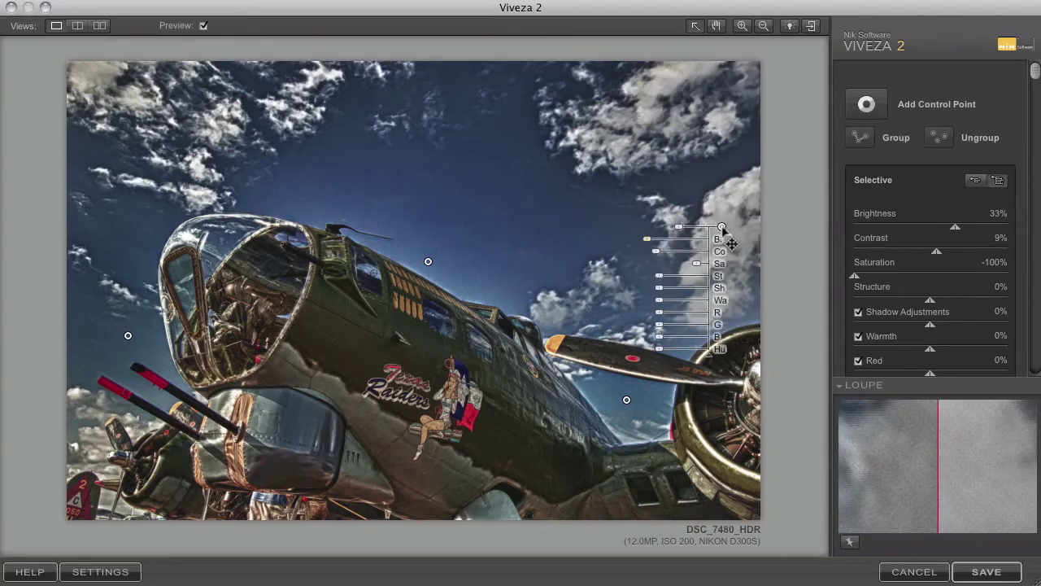
pyautogui.moveTo(722, 228); pyautogui.dragTo(102, 457)
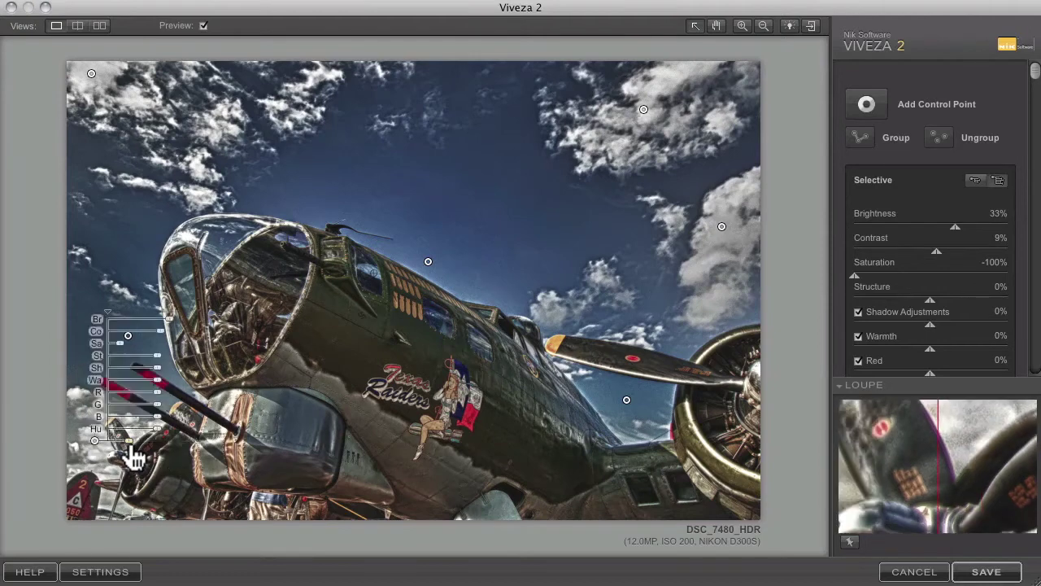
pyautogui.click(475, 205)
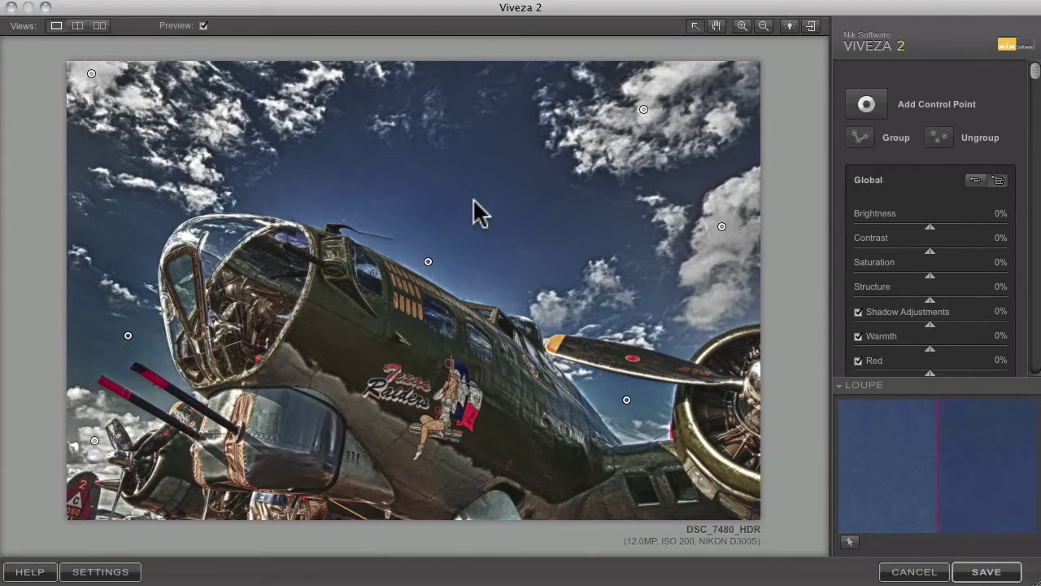
pyautogui.click(204, 25)
pyautogui.click(203, 25)
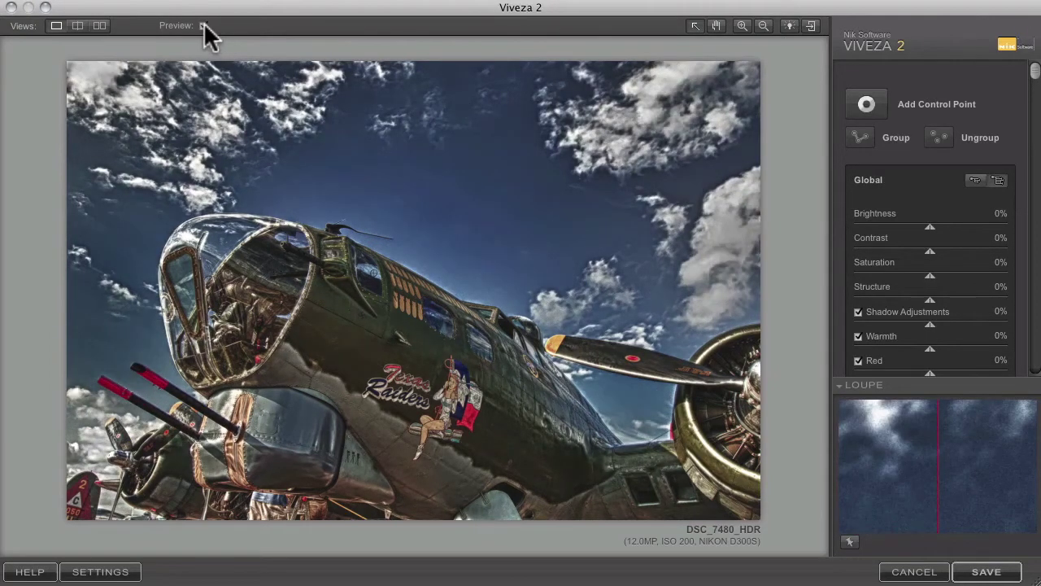
pyautogui.click(204, 25)
pyautogui.click(204, 25)
pyautogui.click(204, 25)
pyautogui.moveTo(379, 116)
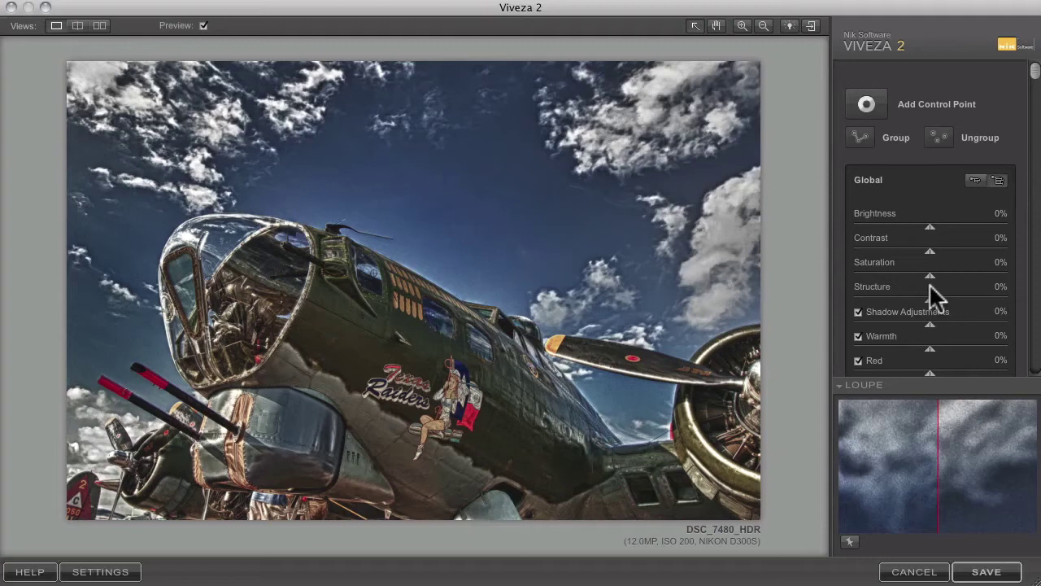
# Save the Viveza 2 edits back to the Aperture library
pyautogui.click(980, 573)
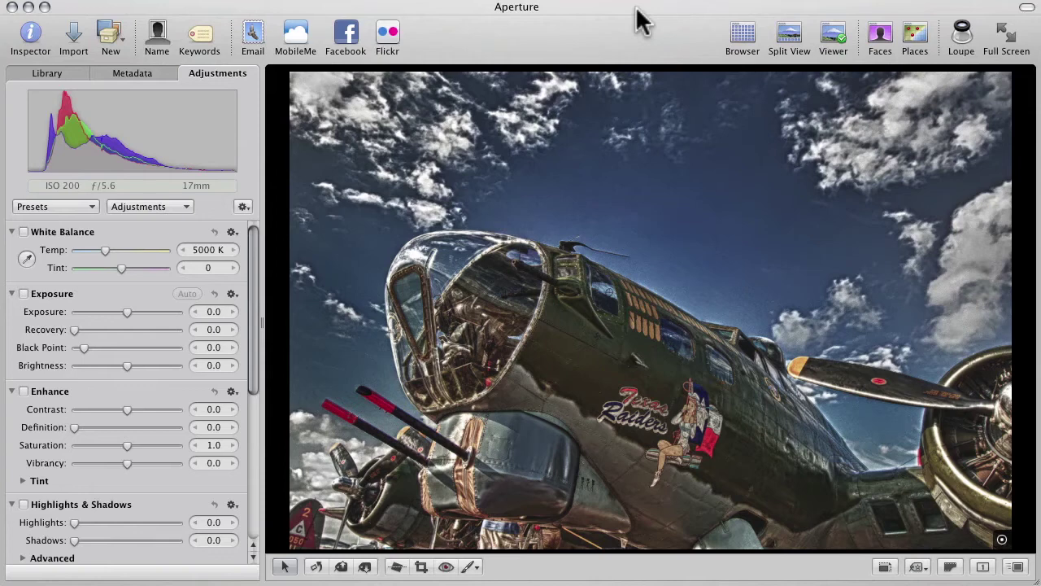
# Send the bomber photo from Aperture to Color Efex Pro 3.0 Complete
pyautogui.rightClick(628, 197)
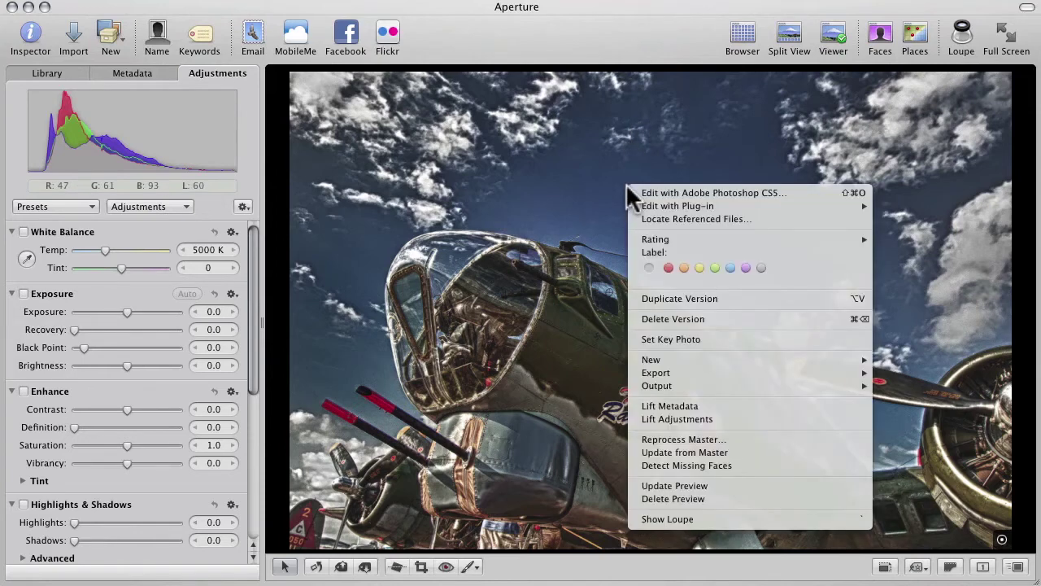
pyautogui.moveTo(652, 205)
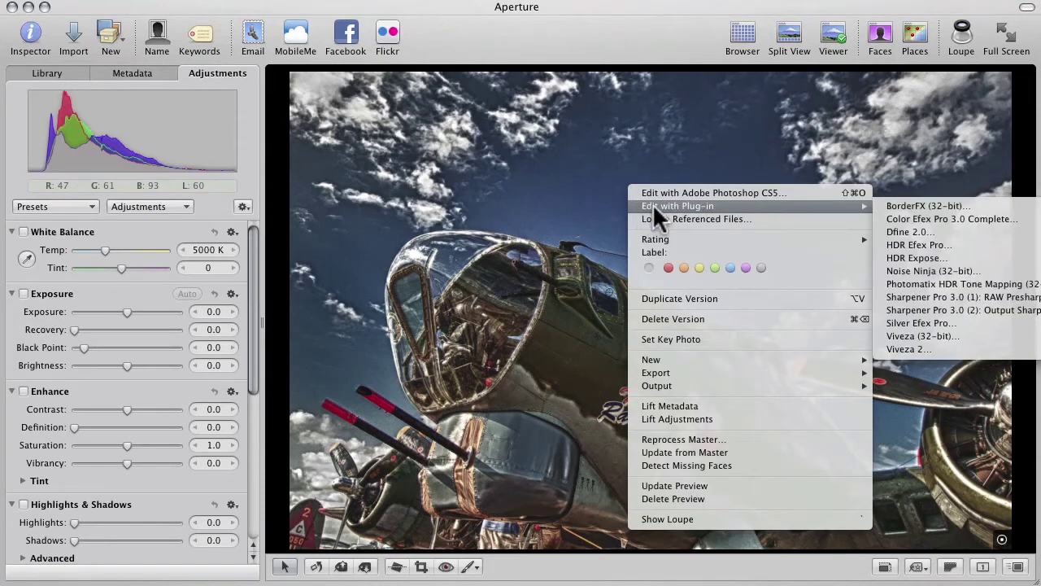
pyautogui.click(893, 214)
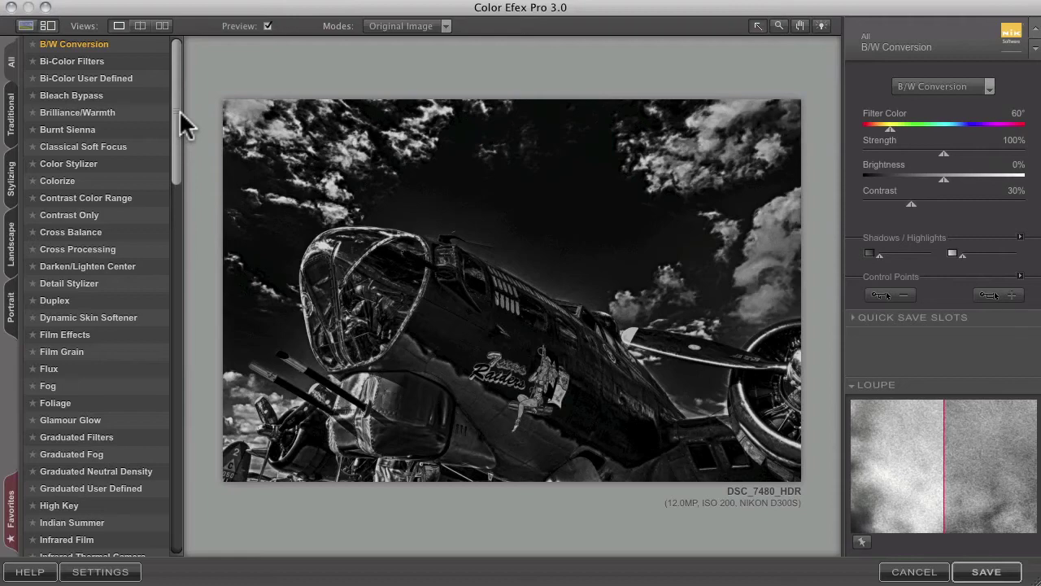
# Try Contrast Color Range and Contrast Only, then apply Pro Contrast at 50% correction
pyautogui.click(99, 199)
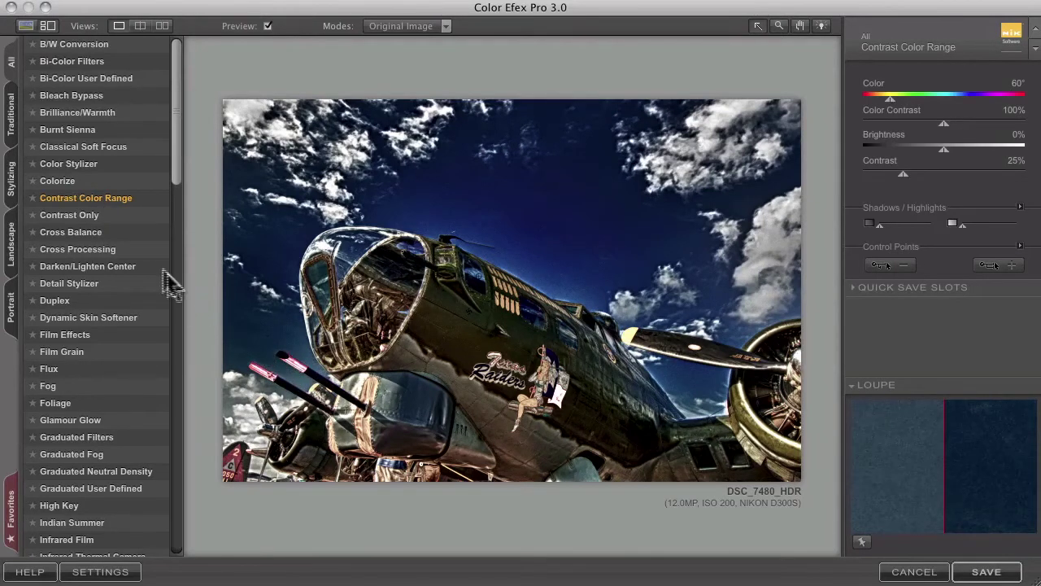
pyautogui.click(86, 215)
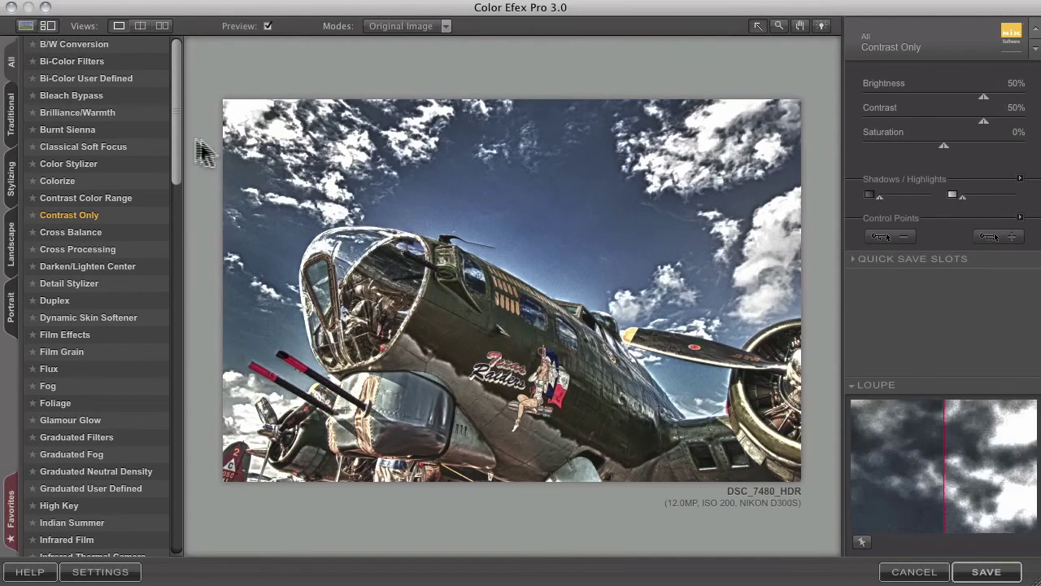
pyautogui.moveTo(179, 149); pyautogui.dragTo(191, 514)
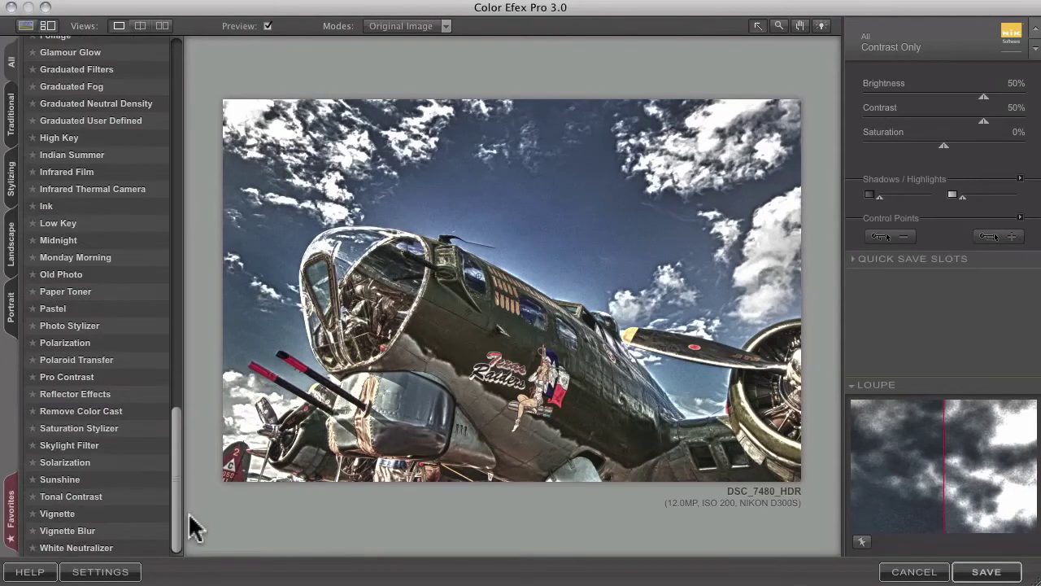
pyautogui.click(68, 378)
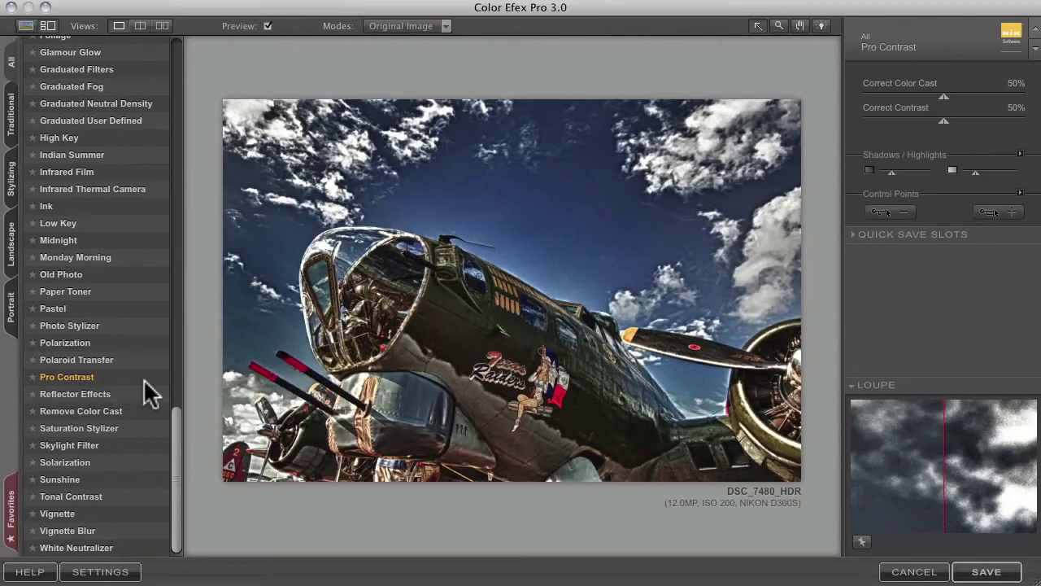
# Toggle the preview off and on to compare Pro Contrast with the original
pyautogui.click(269, 26)
pyautogui.click(269, 26)
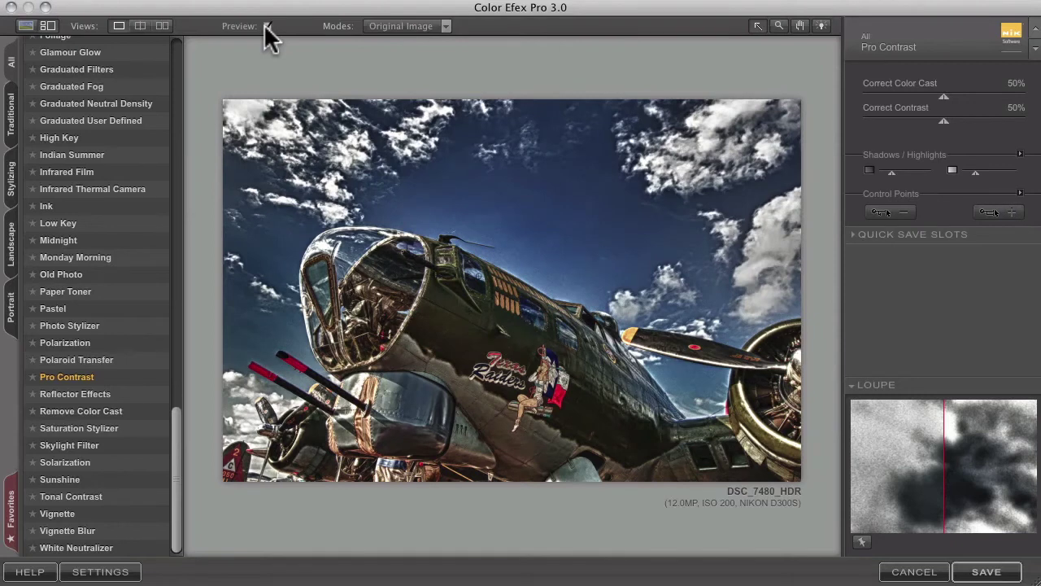
pyautogui.click(266, 26)
pyautogui.click(266, 26)
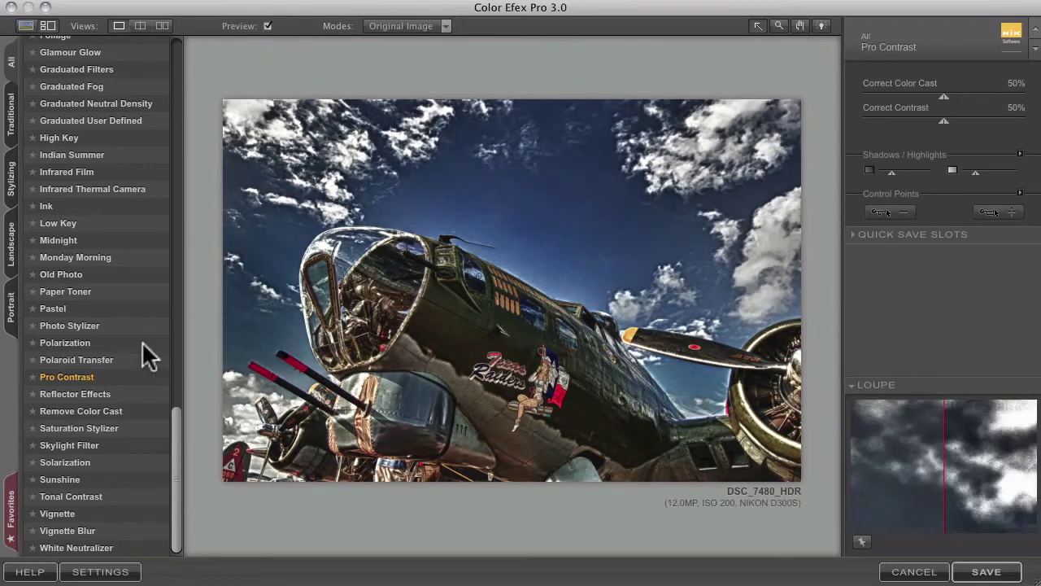
# Apply Tonal Contrast with default contrast 30 and saturation 20, then save back to Aperture
pyautogui.click(74, 495)
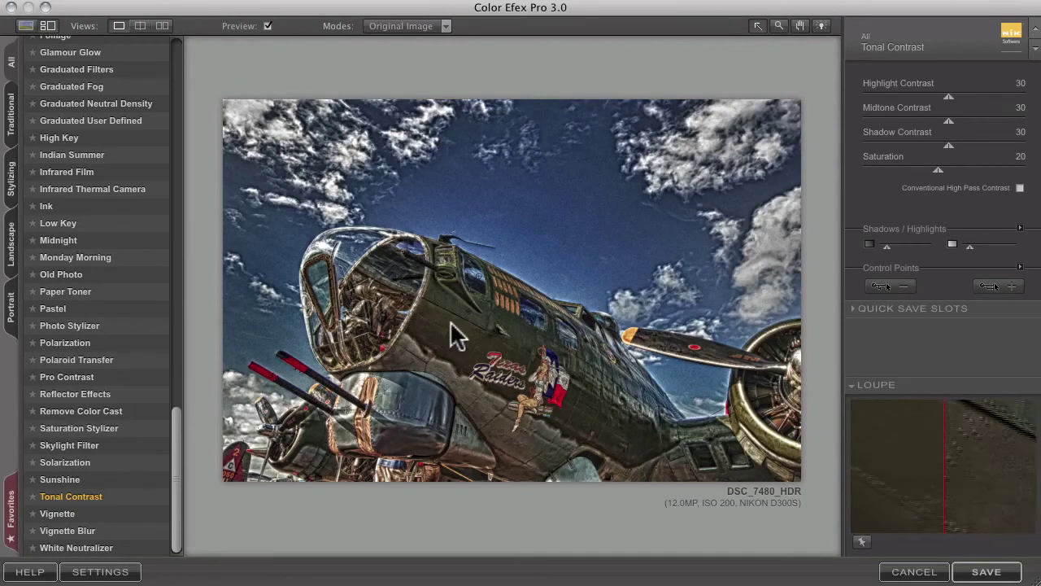
pyautogui.click(1011, 574)
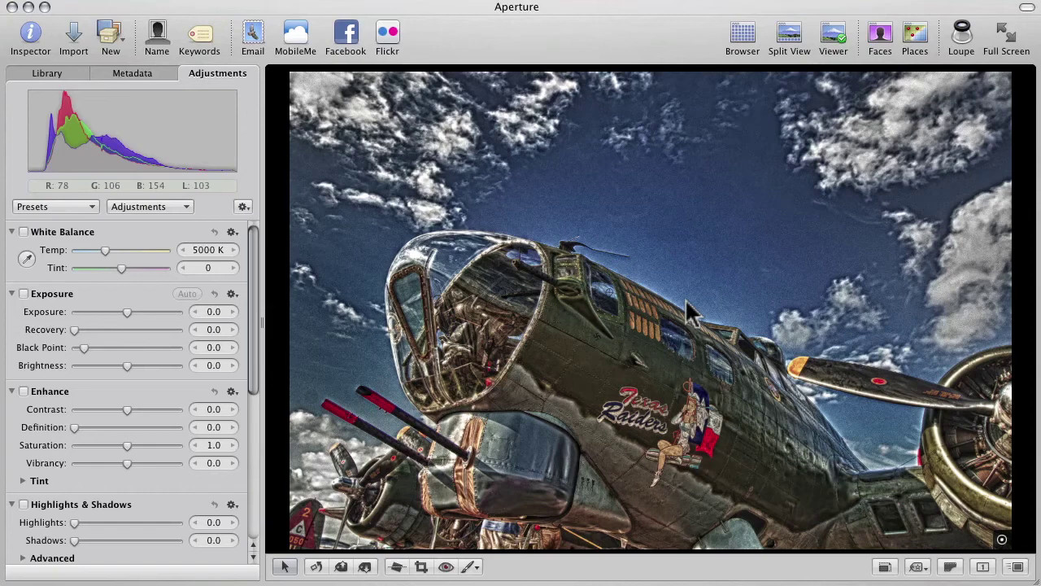
# Inspect the contrast-enhanced bomber image's detail with the loupe, then hide it
pyautogui.press('`')
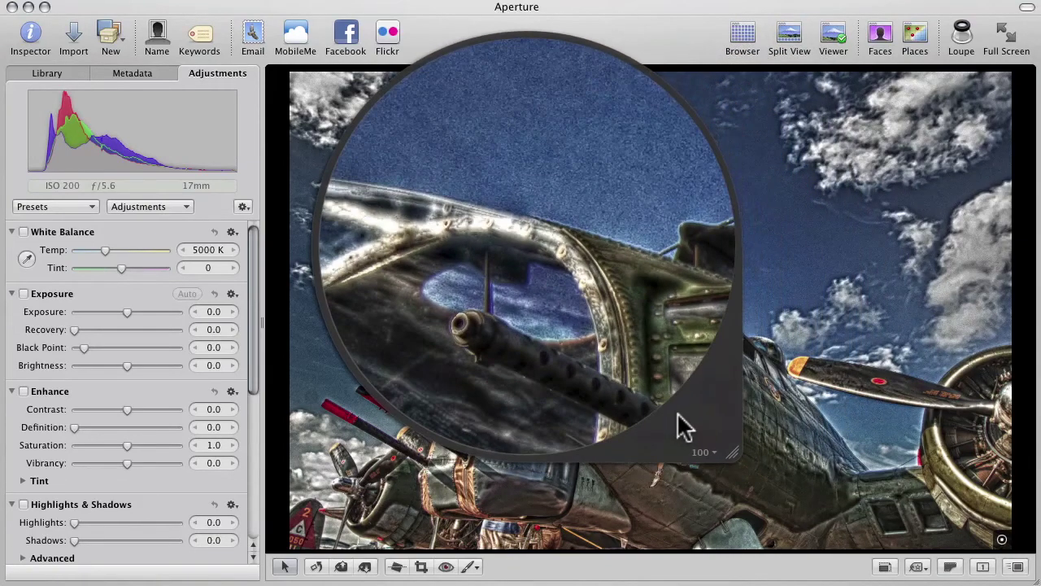
pyautogui.press('`')
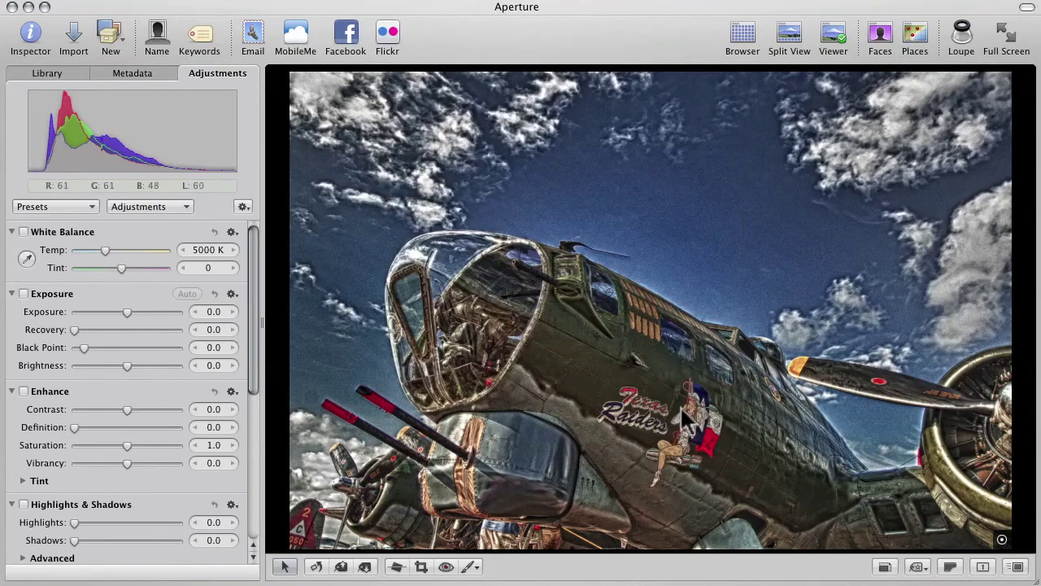
# Send the contrast-enhanced bomber image to the Dfine 2.0 plug-in
pyautogui.rightClick(658, 205)
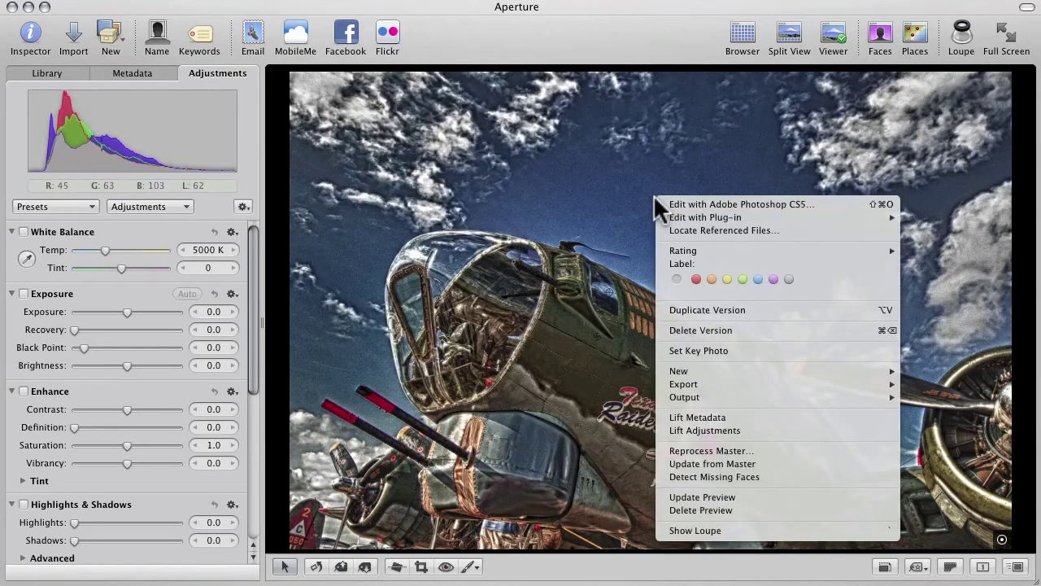
pyautogui.moveTo(664, 217)
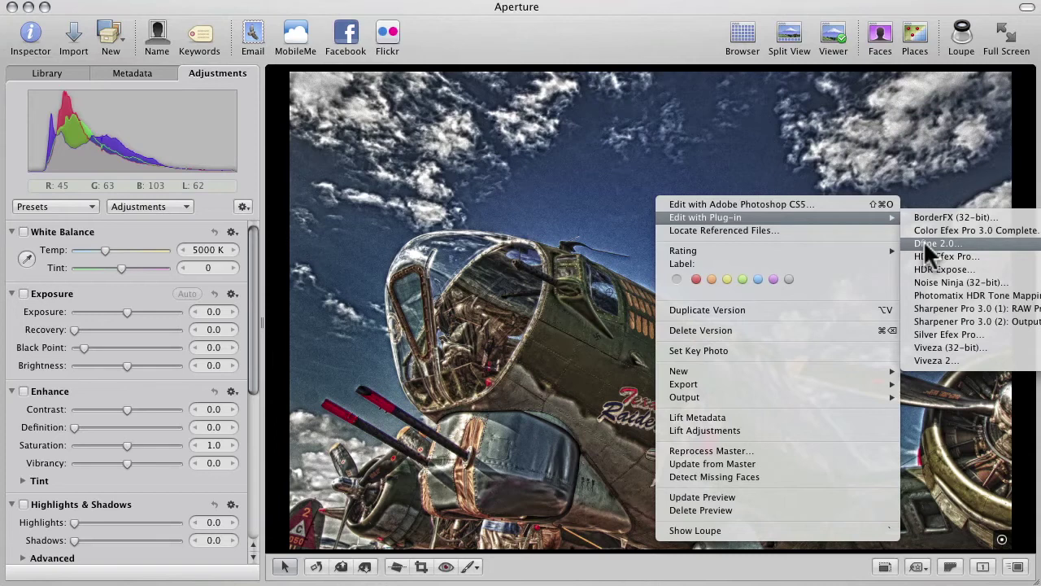
pyautogui.click(928, 243)
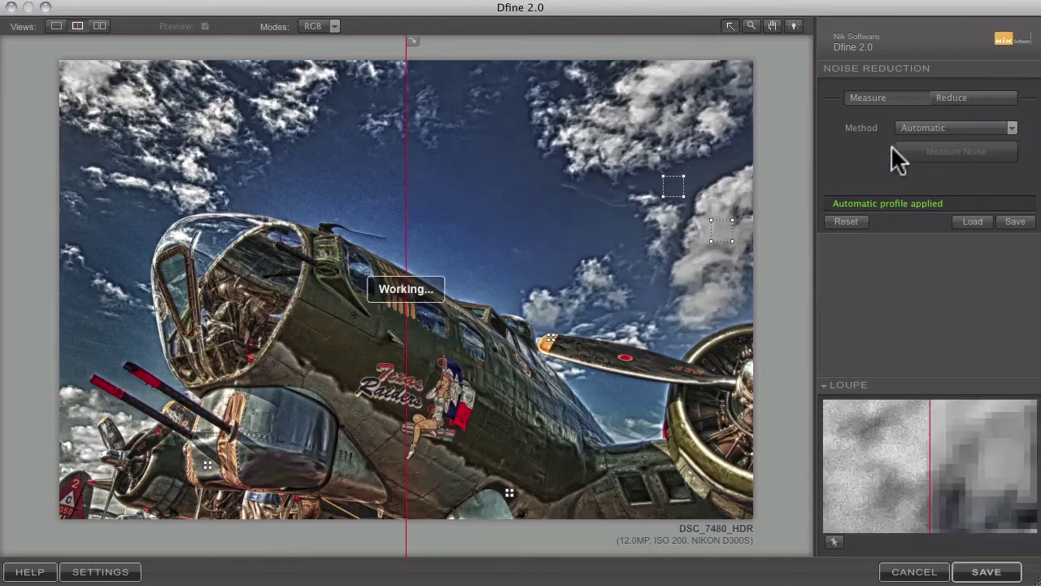
# Switch to the Manual method, mark two sky areas and one fuselage area, and measure noise
pyautogui.click(905, 126)
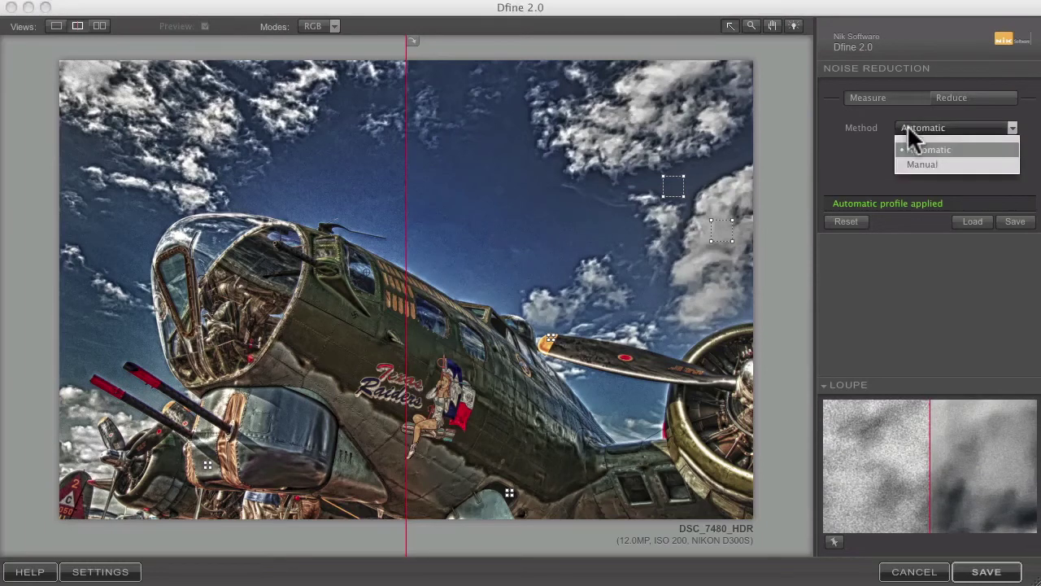
pyautogui.click(920, 166)
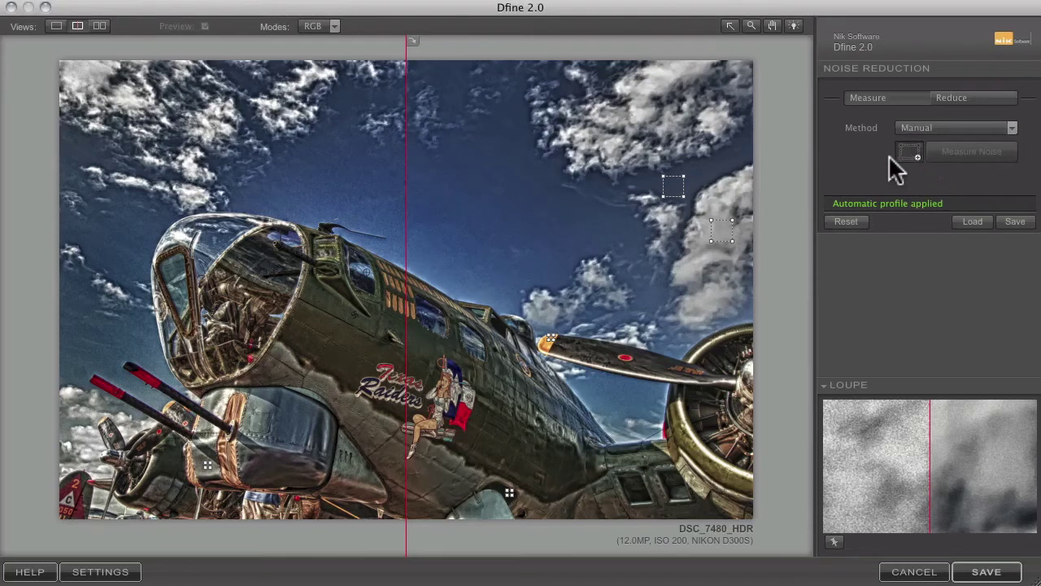
pyautogui.moveTo(485, 154); pyautogui.dragTo(518, 188)
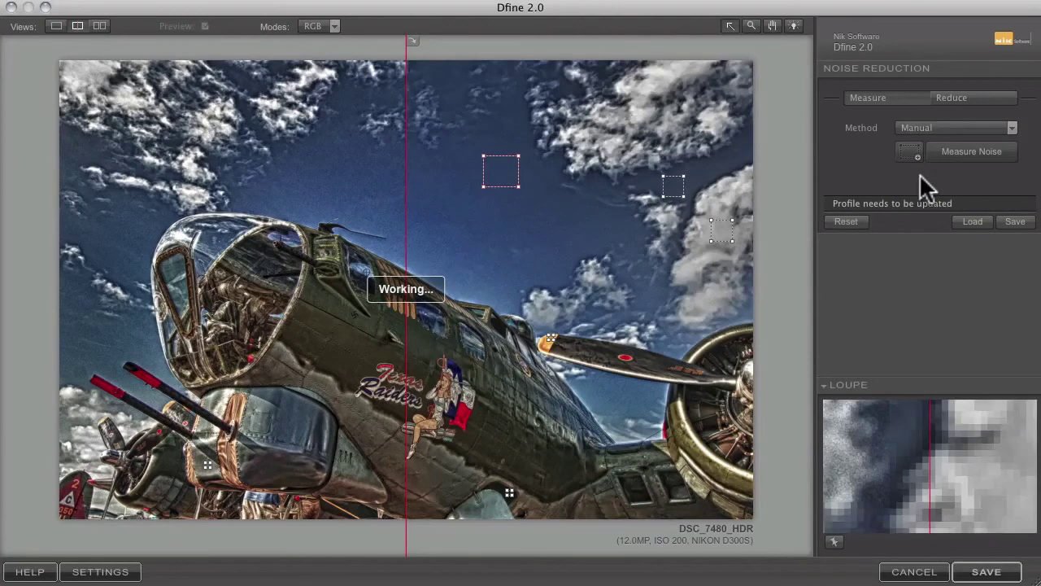
pyautogui.click(908, 155)
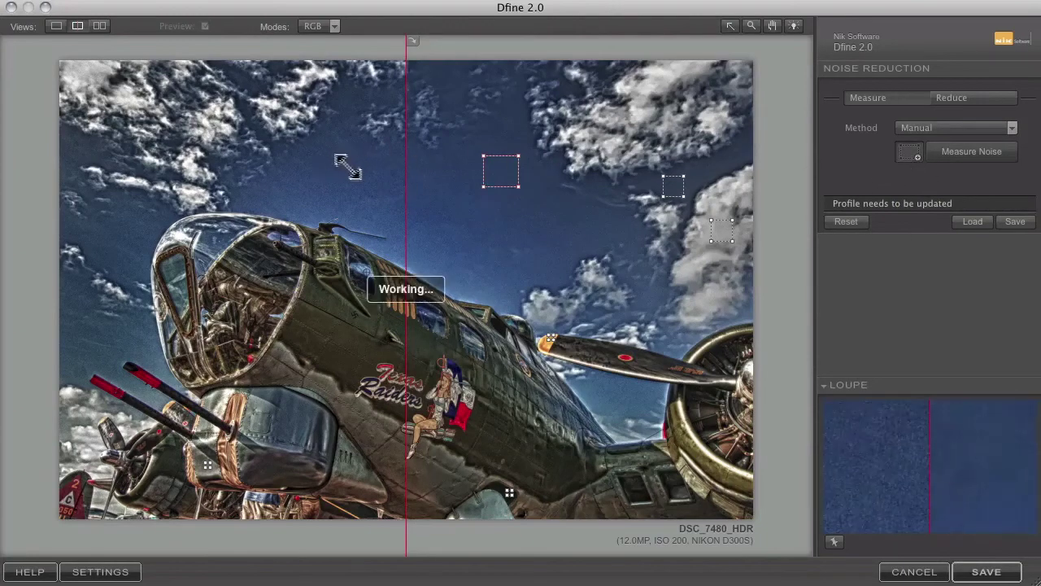
pyautogui.moveTo(348, 169); pyautogui.dragTo(362, 184)
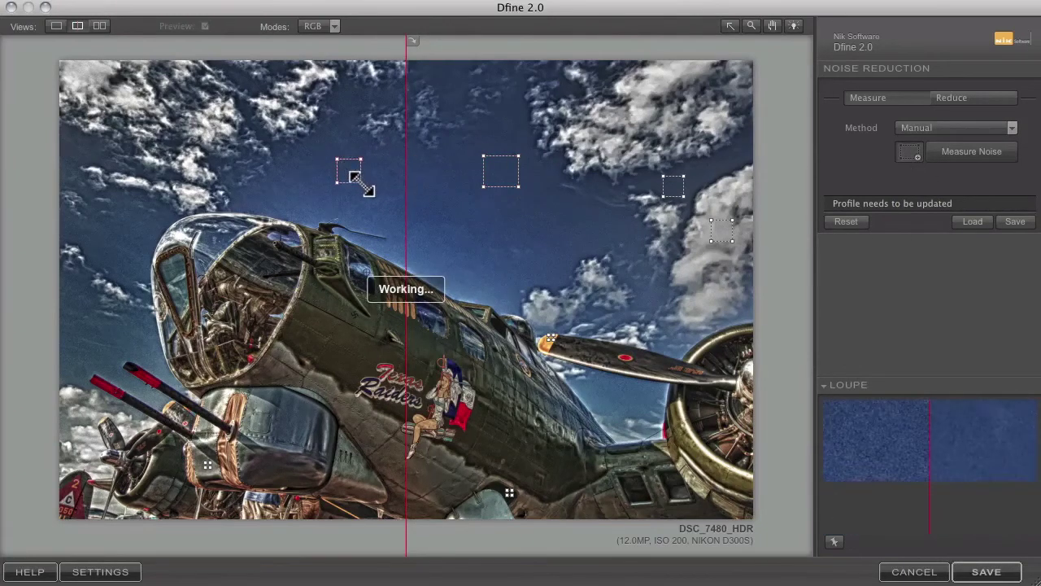
pyautogui.click(908, 155)
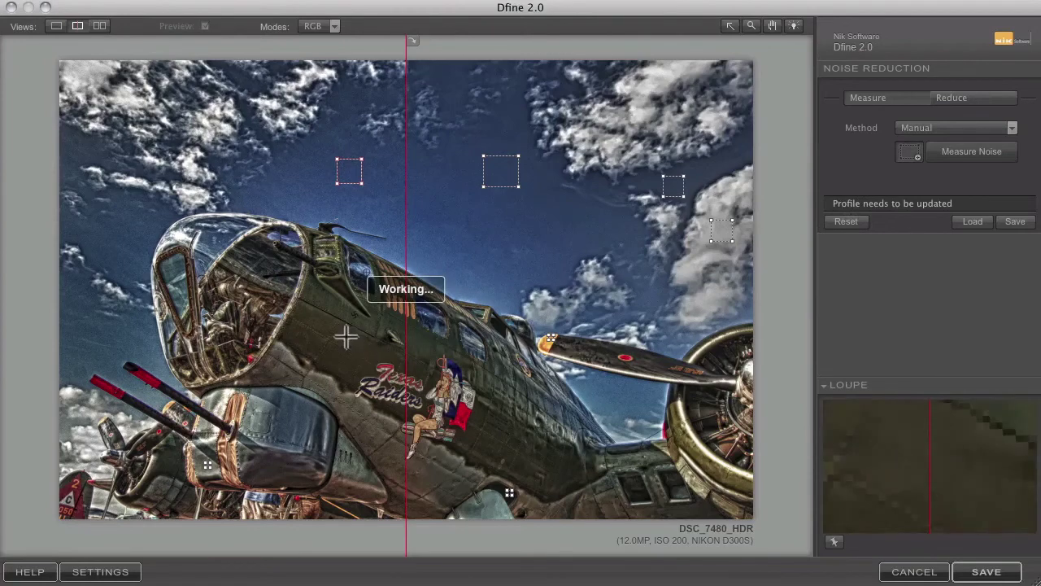
pyautogui.moveTo(343, 332); pyautogui.dragTo(354, 345)
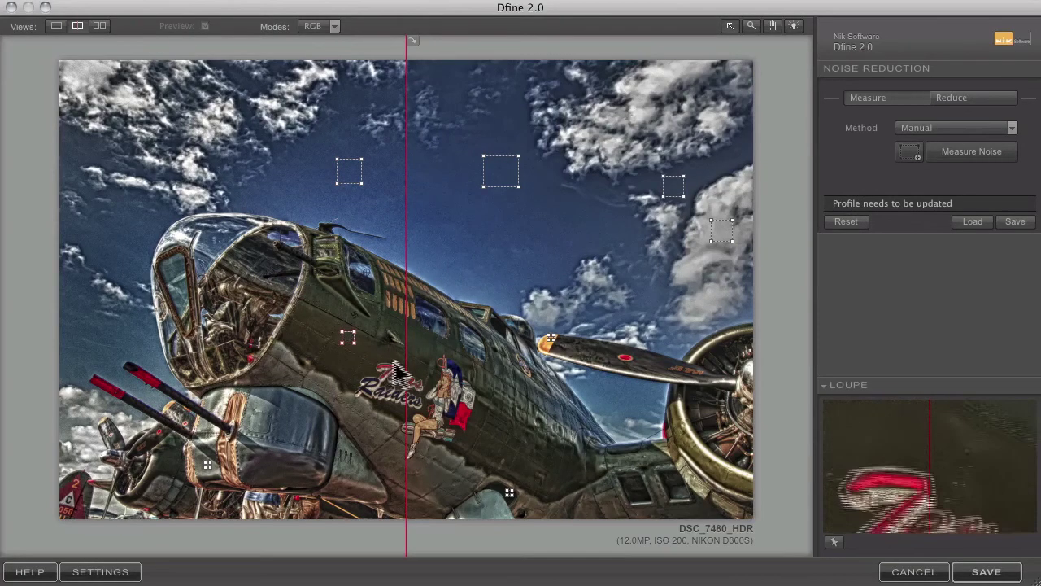
pyautogui.click(909, 154)
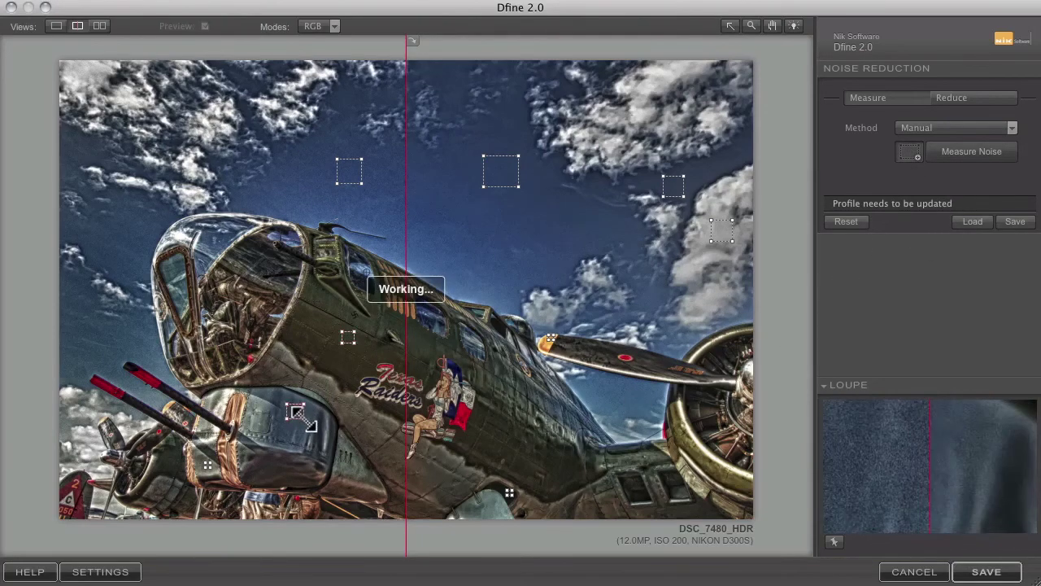
pyautogui.click(947, 155)
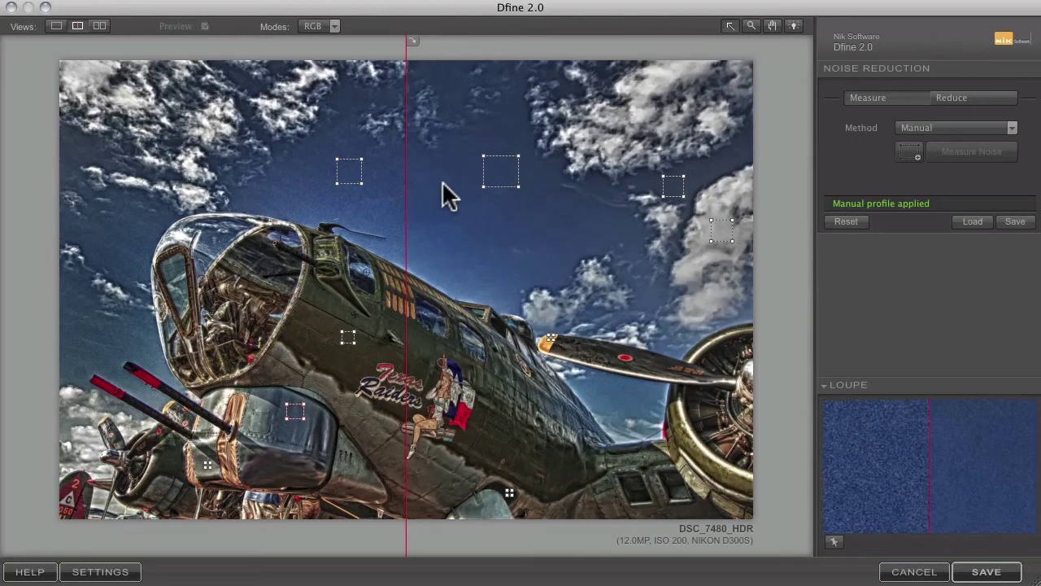
# Set Contrast Noise reduction to 113% and Color Noise to 111%, then save to Aperture
pyautogui.click(975, 96)
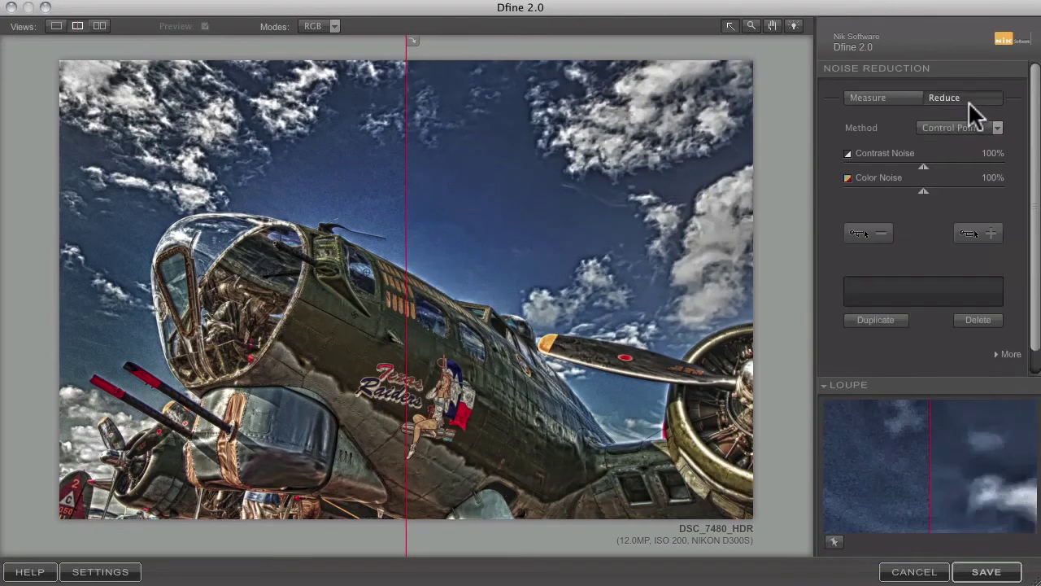
pyautogui.moveTo(921, 163); pyautogui.dragTo(932, 164)
pyautogui.moveTo(923, 192); pyautogui.dragTo(933, 192)
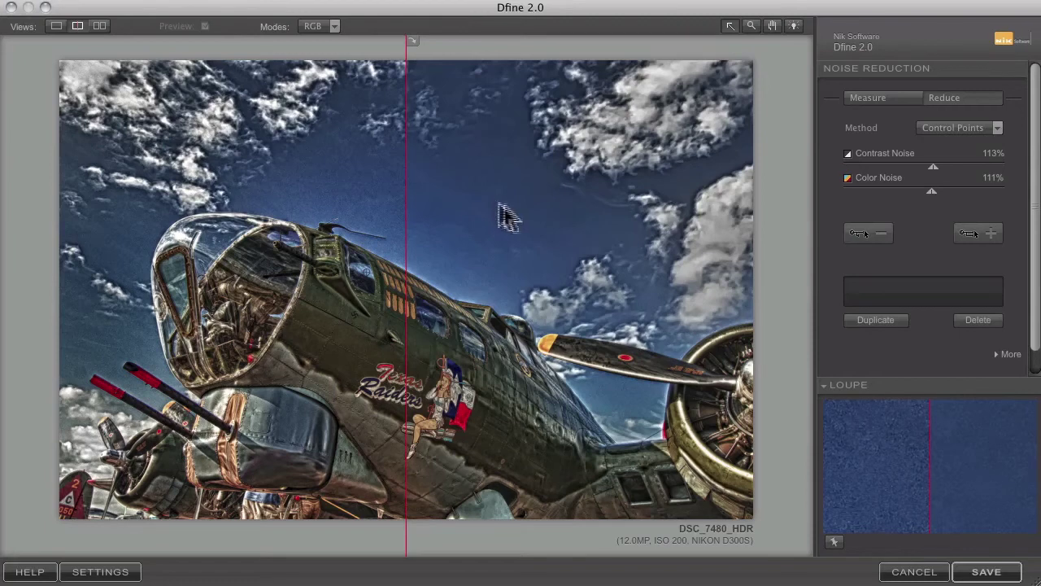
pyautogui.click(985, 572)
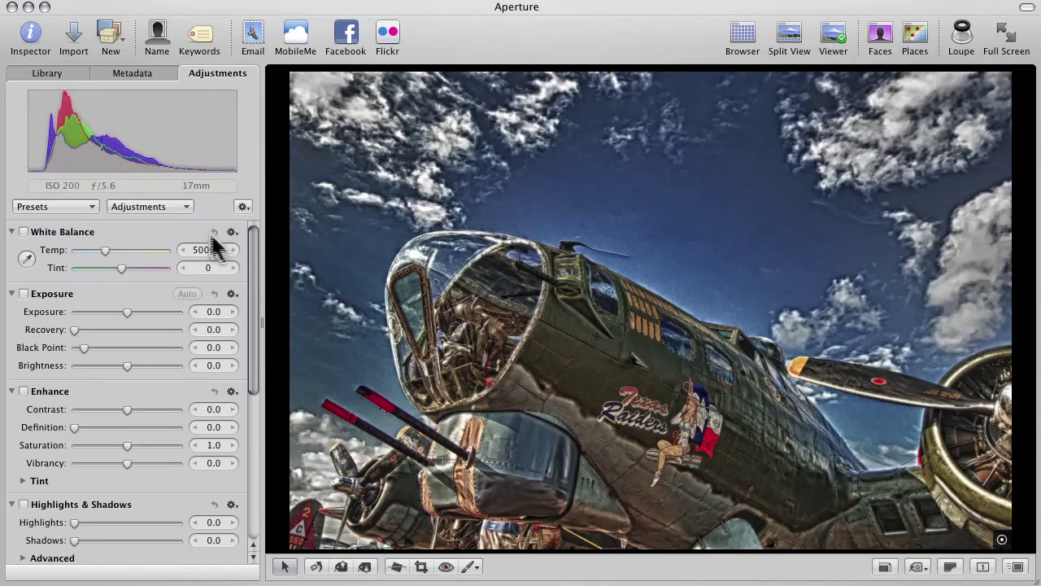
# Add a Retouch adjustment at radius 70 and paint out the spot near the left edge
pyautogui.click(188, 205)
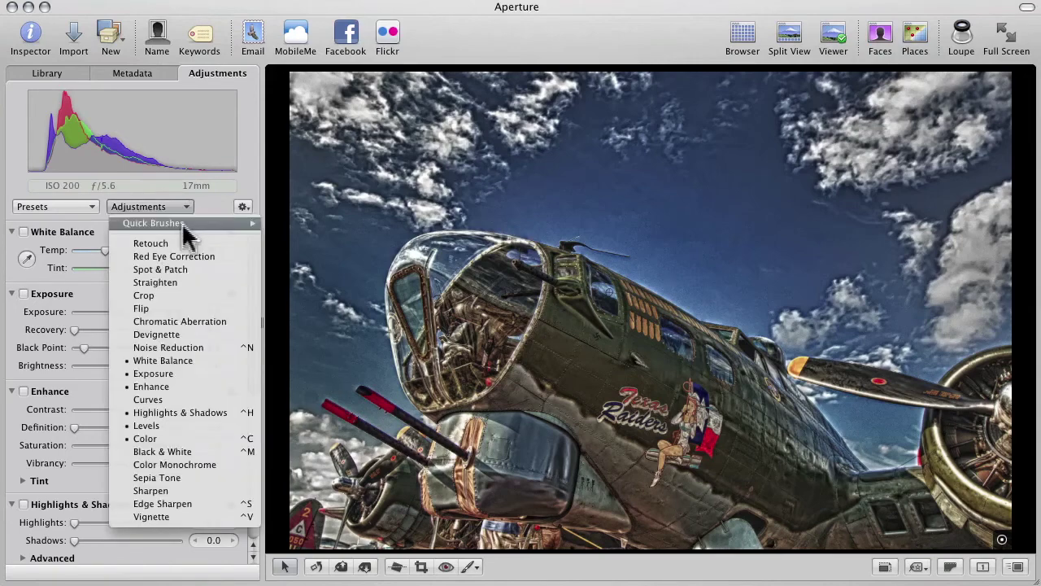
pyautogui.click(179, 241)
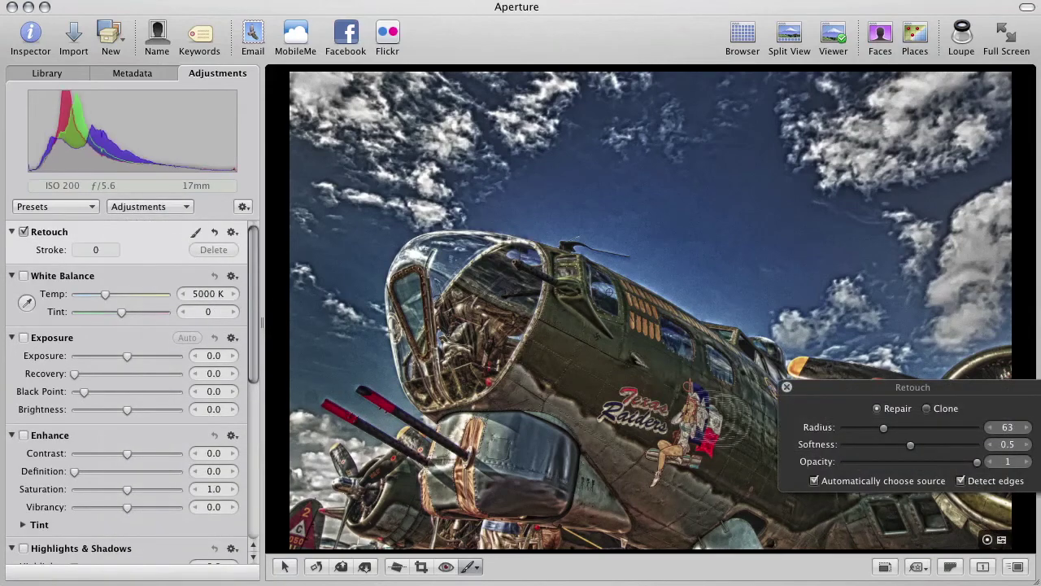
pyautogui.moveTo(885, 429); pyautogui.dragTo(890, 429)
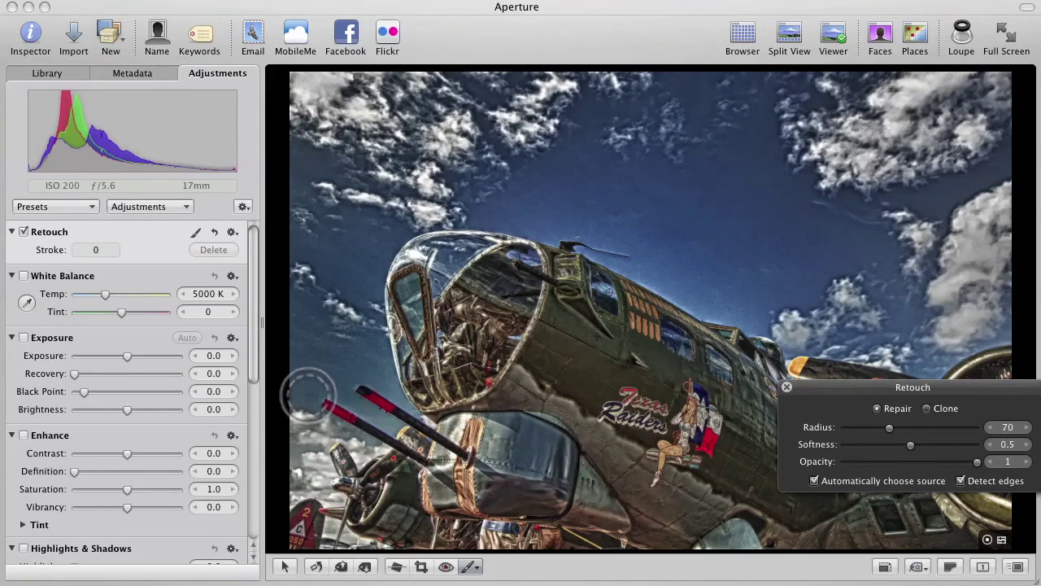
pyautogui.moveTo(311, 396); pyautogui.dragTo(371, 396)
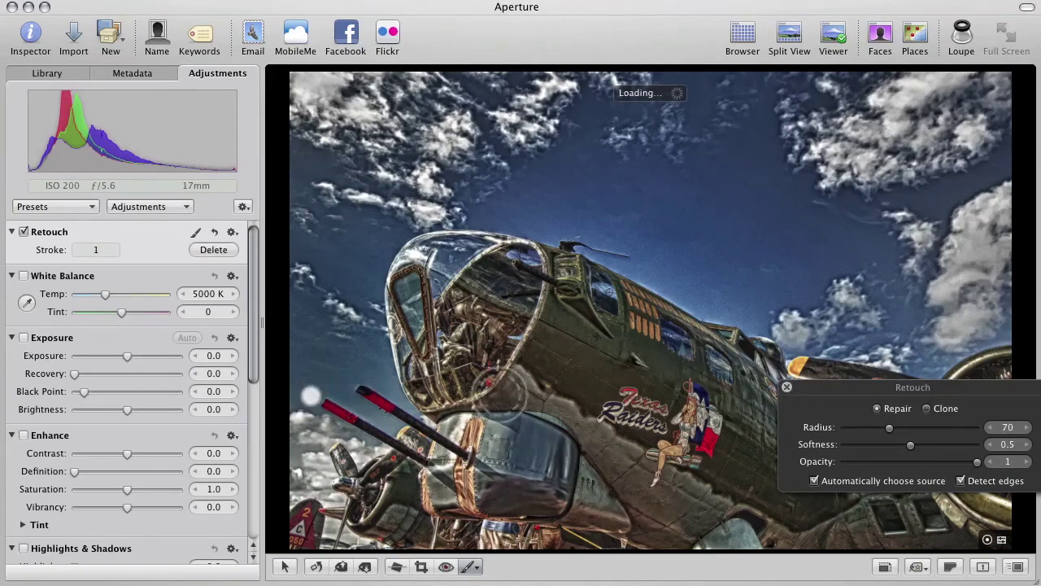
pyautogui.click(787, 388)
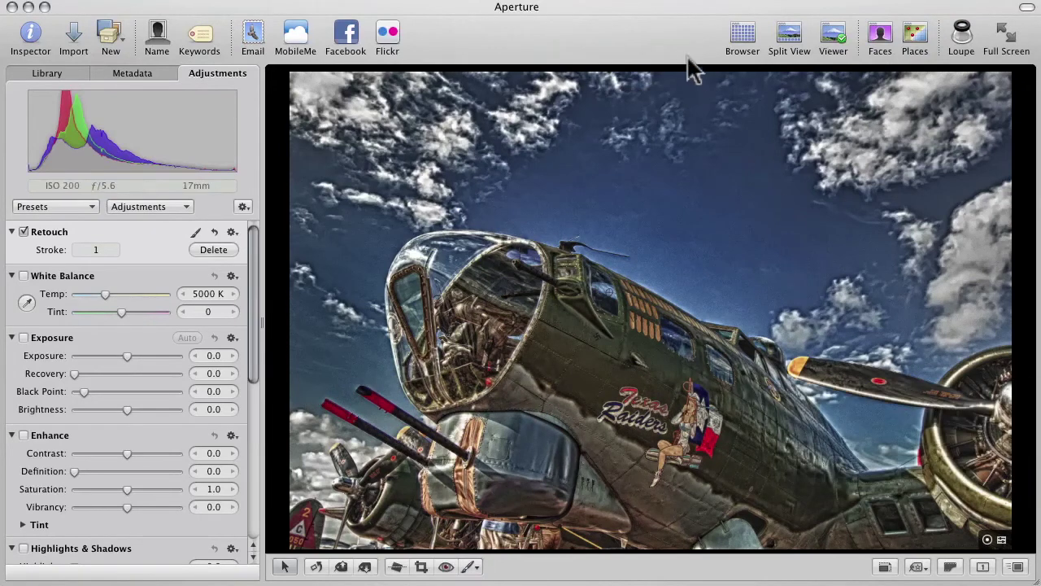